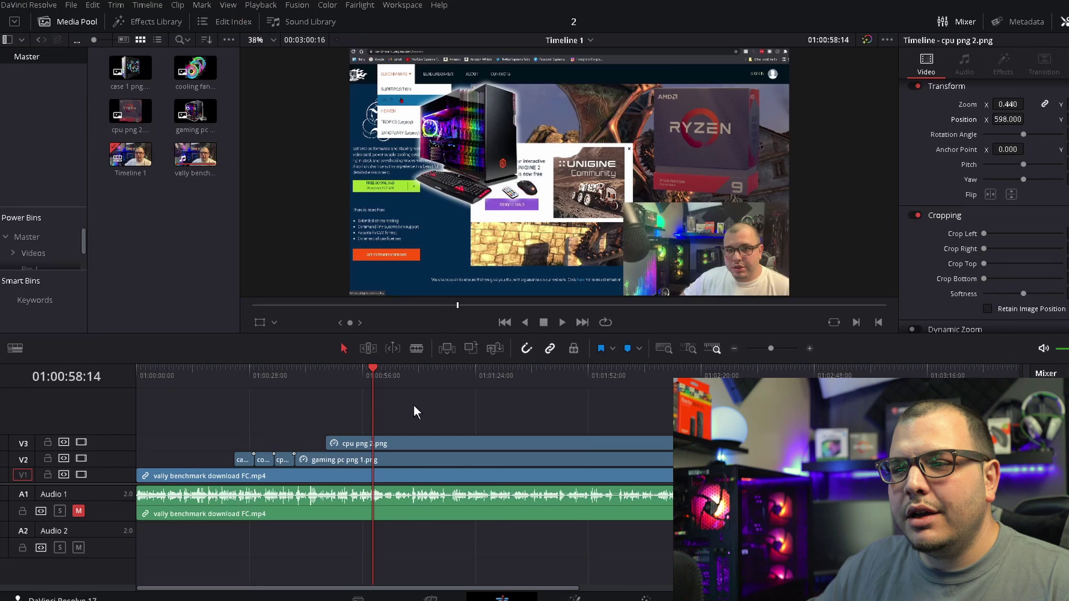
Step: Scrub Timeline 1, then return the playhead to 01:00:00:00
drag(438, 378, 185, 384)
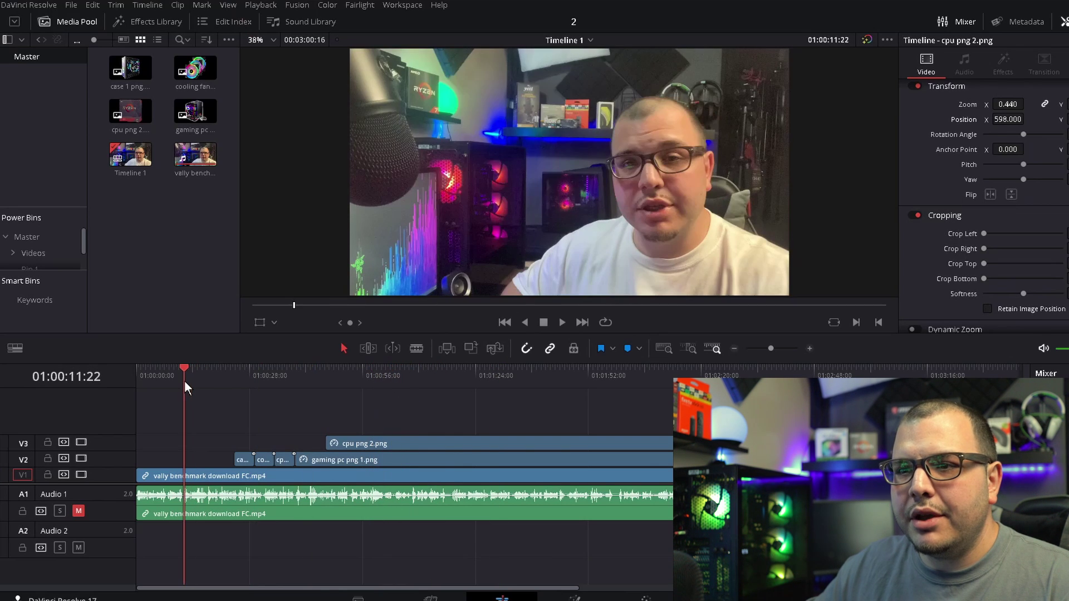
key(Home)
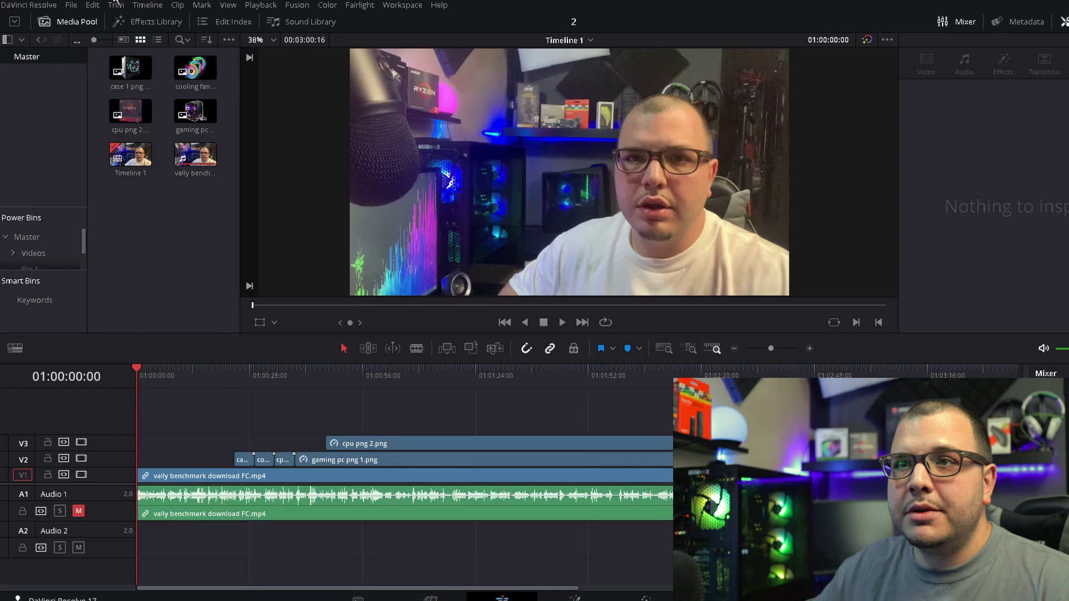
click(229, 5)
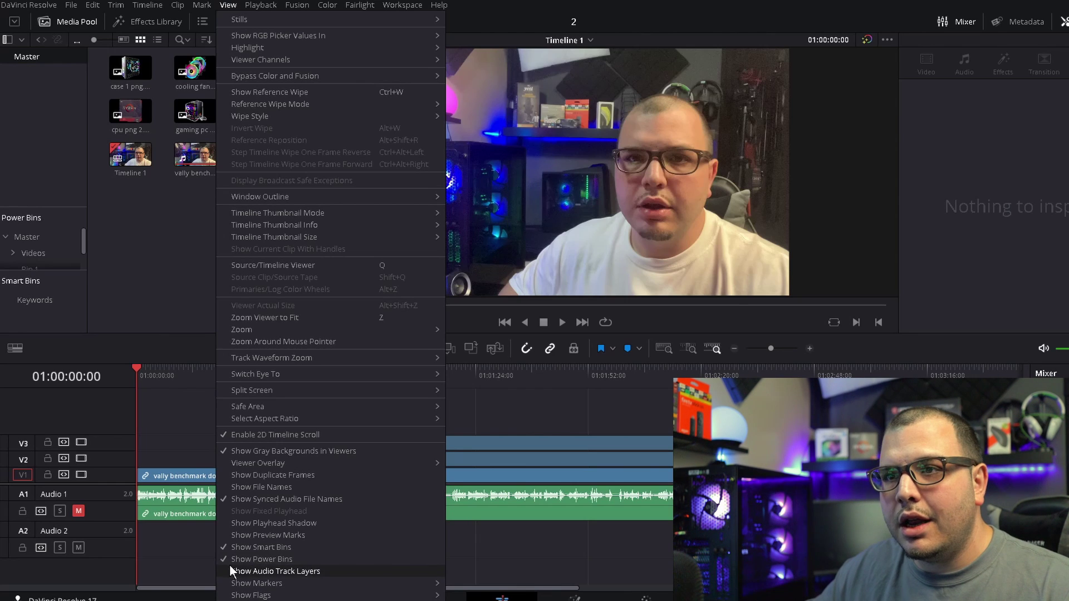
click(230, 4)
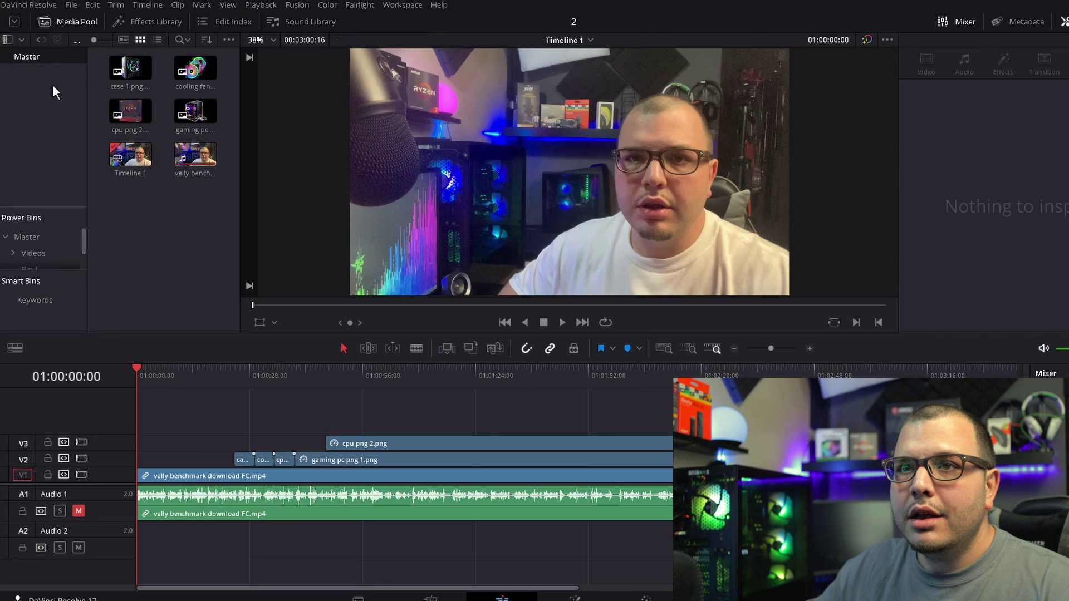
Step: Toggle the Media Pool off and on, deselect the clip, and hide the bin list sidebar
click(68, 22)
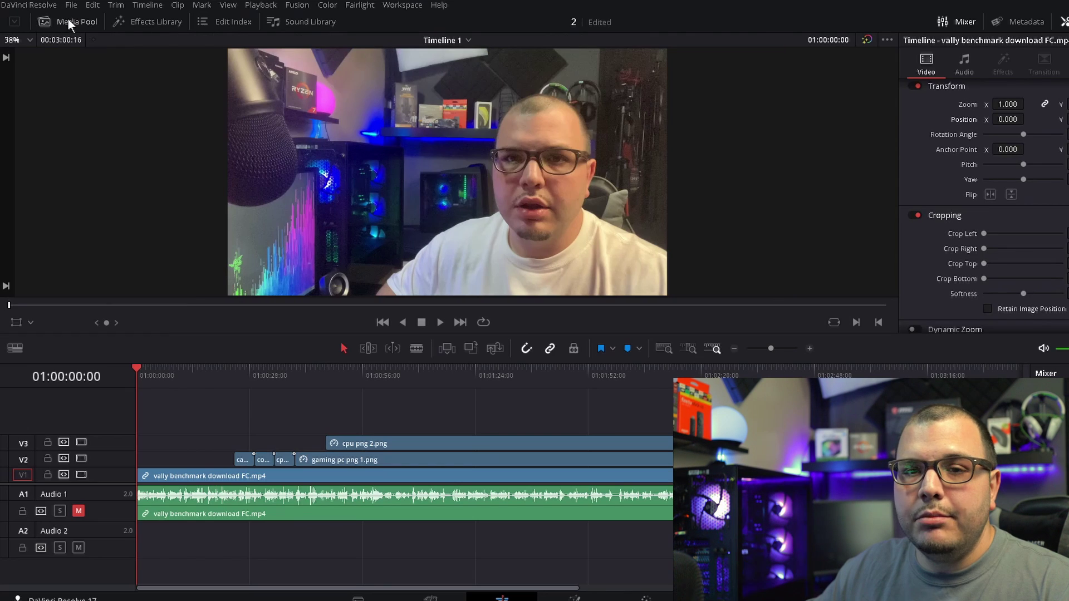
click(71, 23)
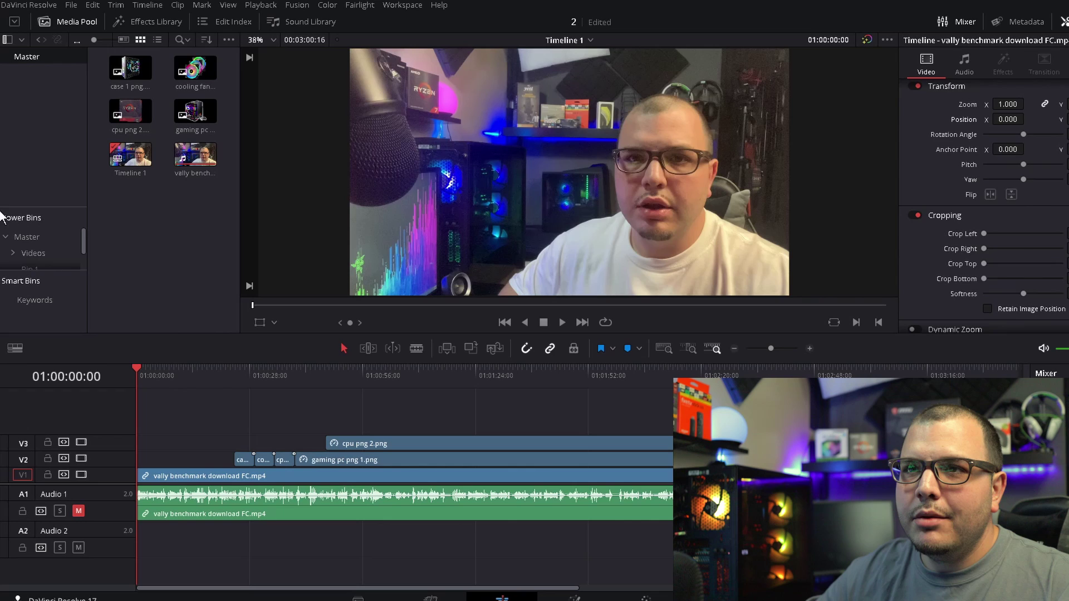
click(156, 242)
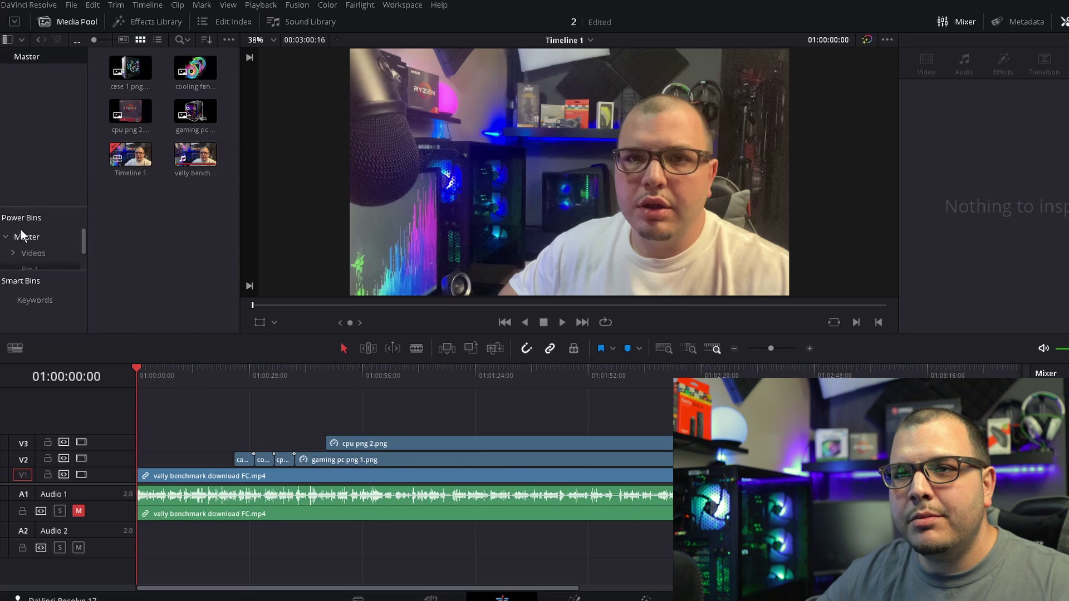
click(14, 24)
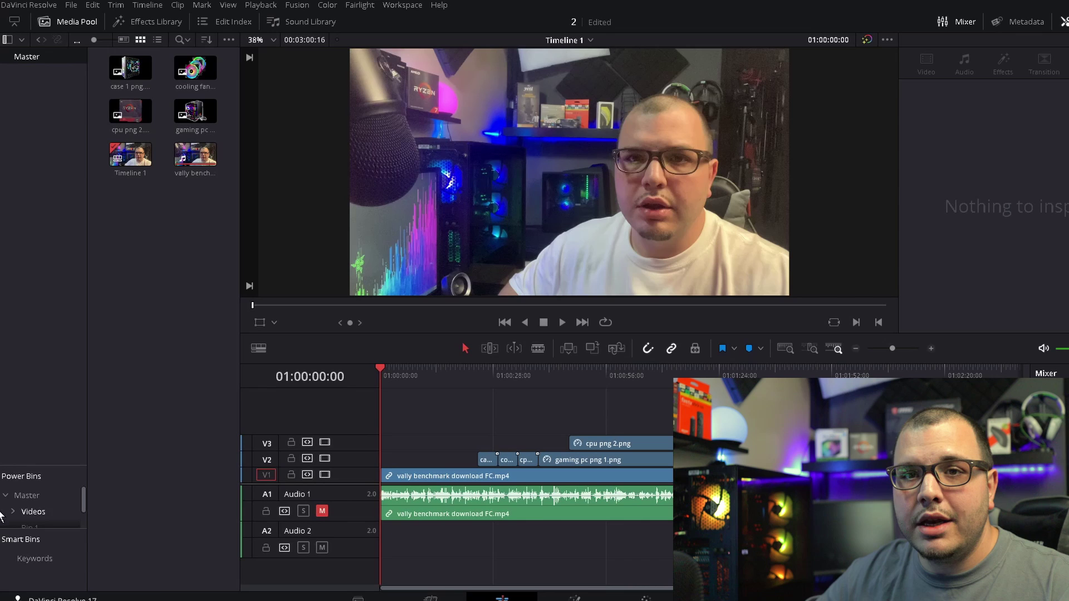
click(7, 40)
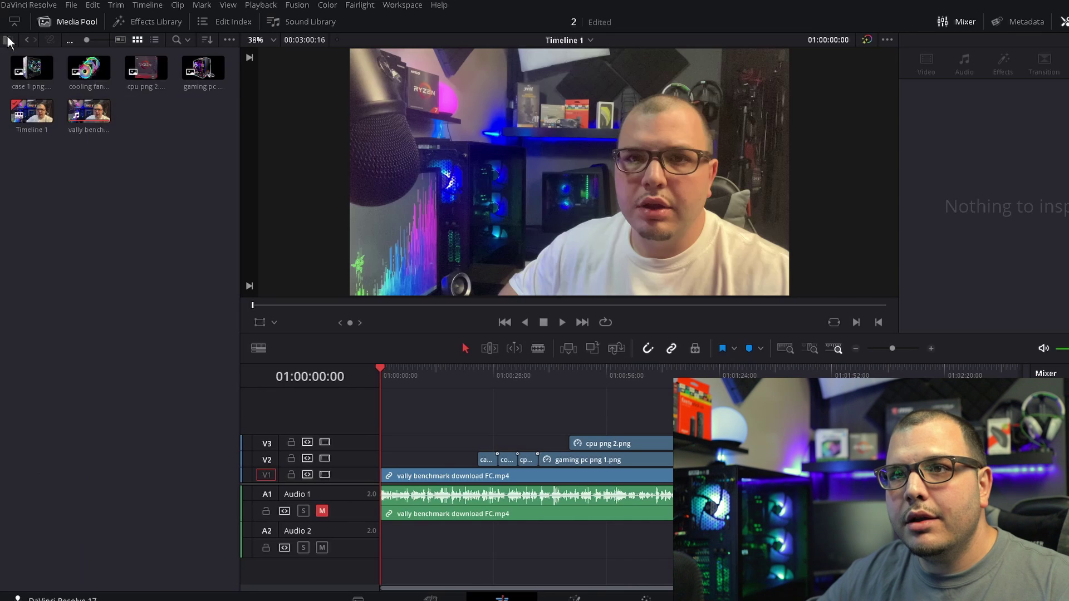
Step: Restore the bin list, set up the empty Power Bin 'Bin 1', and hide the Media Pool
click(8, 40)
click(15, 21)
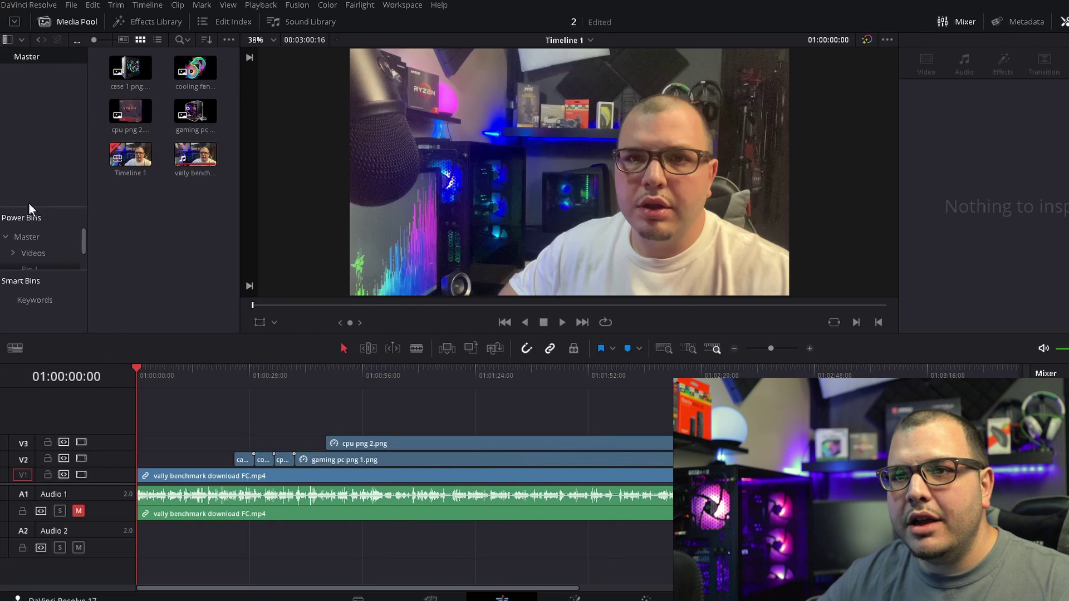
click(25, 243)
right_click(17, 261)
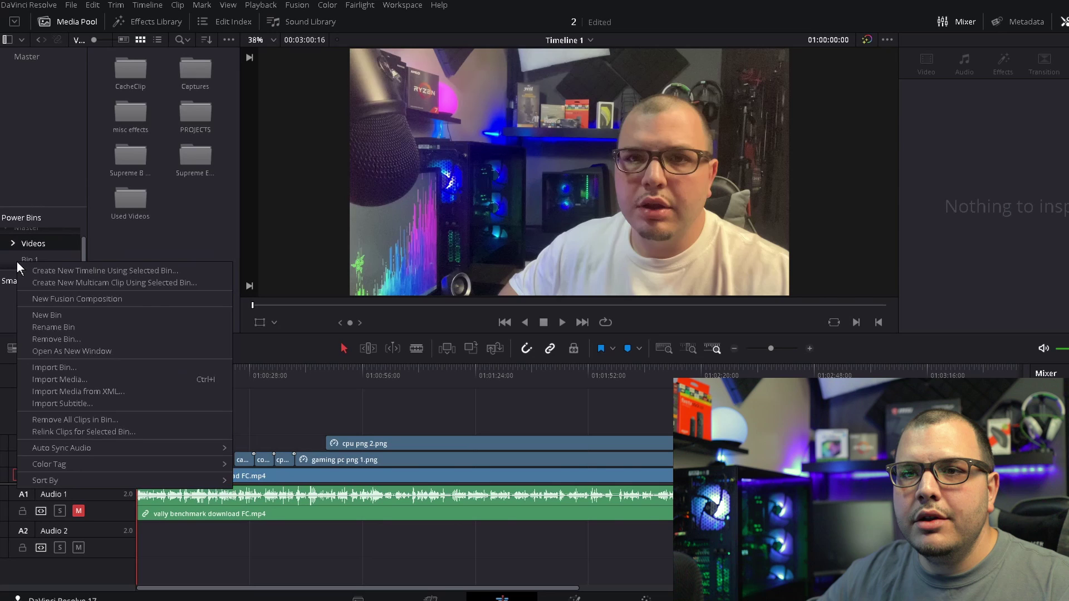
right_click(8, 259)
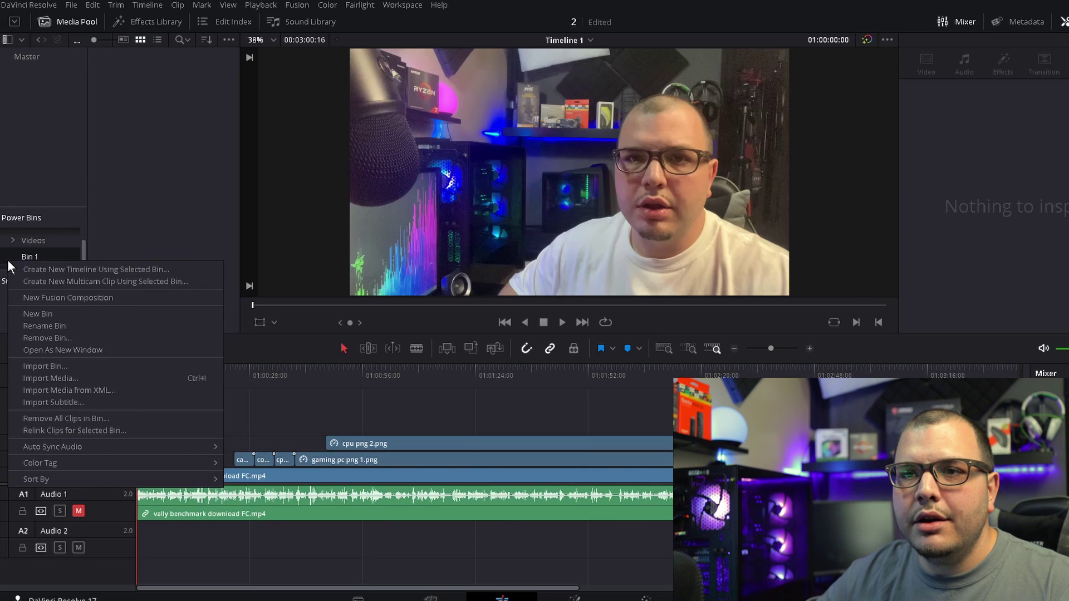
click(32, 313)
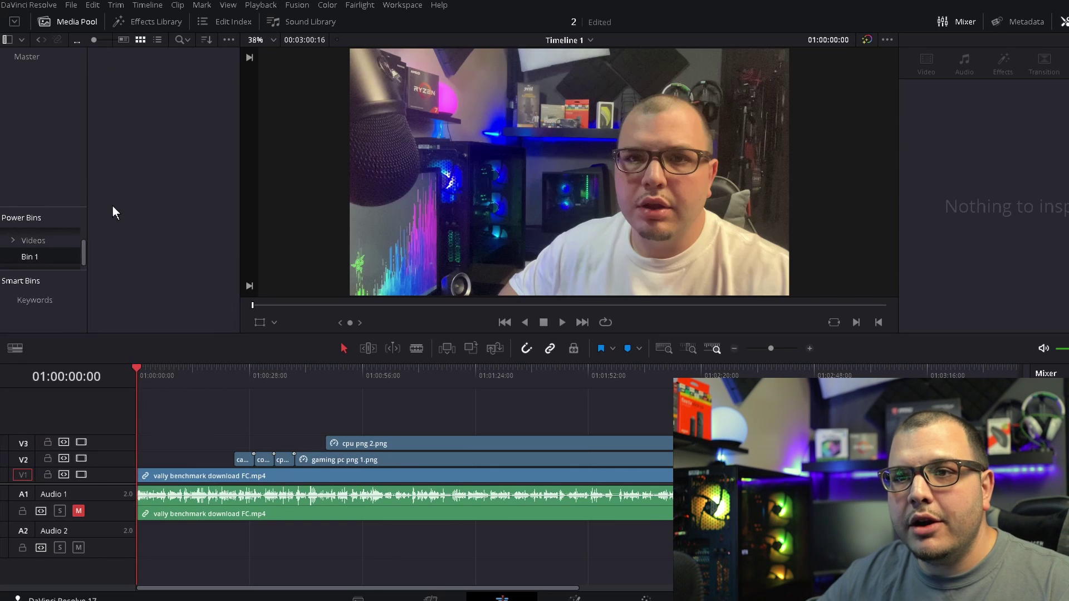
scroll(40, 258, down, 1)
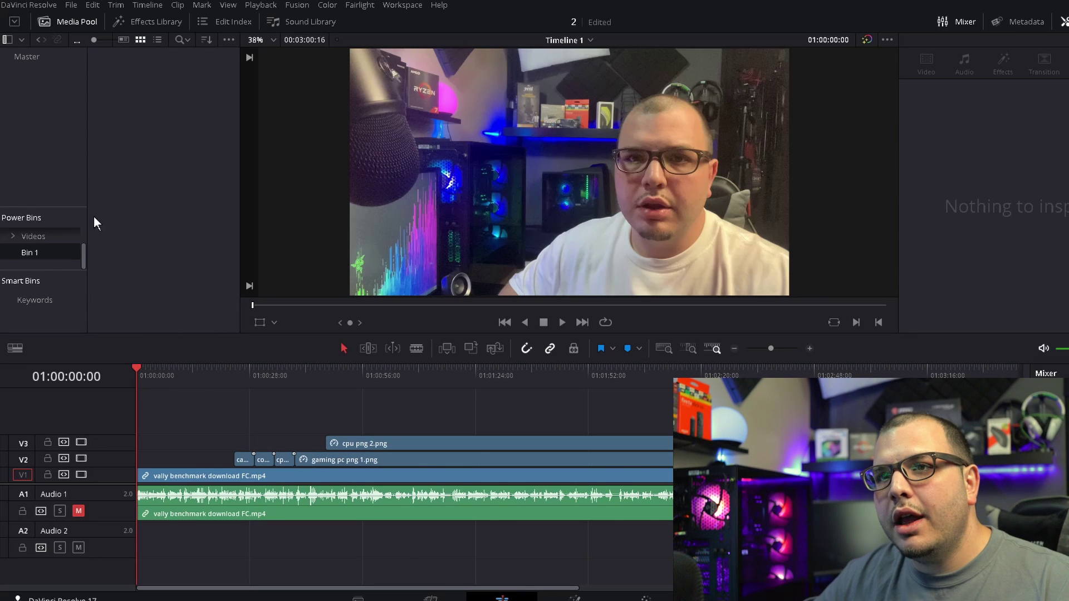
click(62, 23)
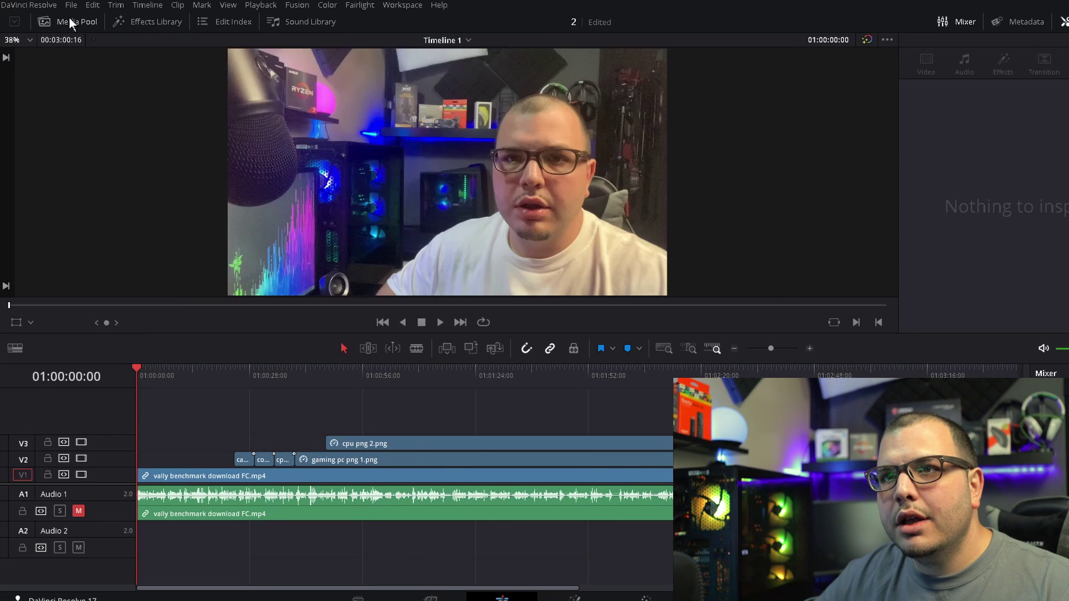
Step: Drag the cooling fan png 2 image from the Master bin into Power Bin 'Bin 1'
click(78, 20)
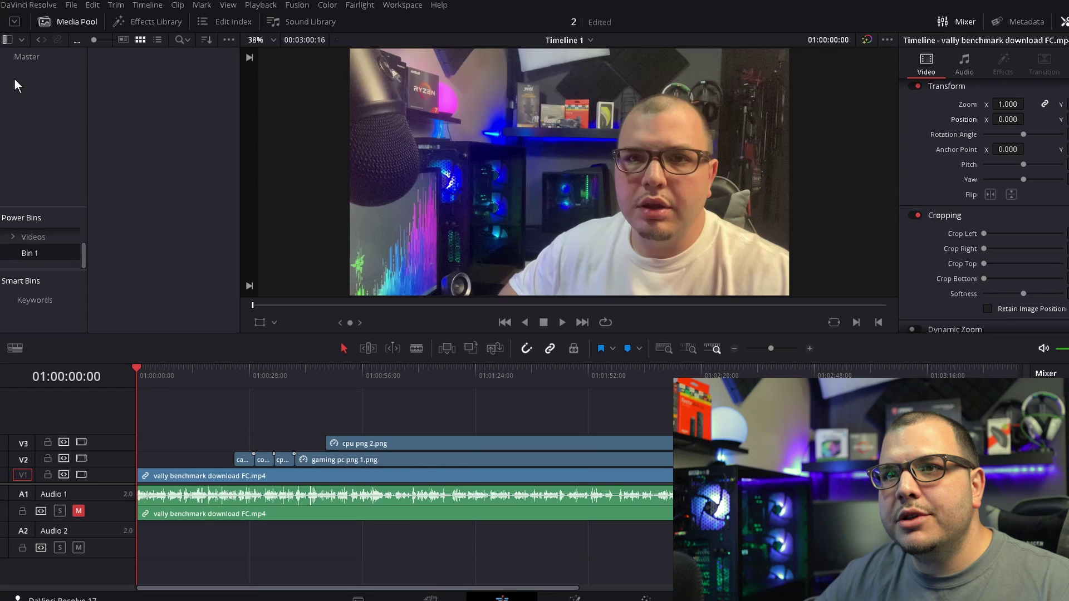
click(20, 57)
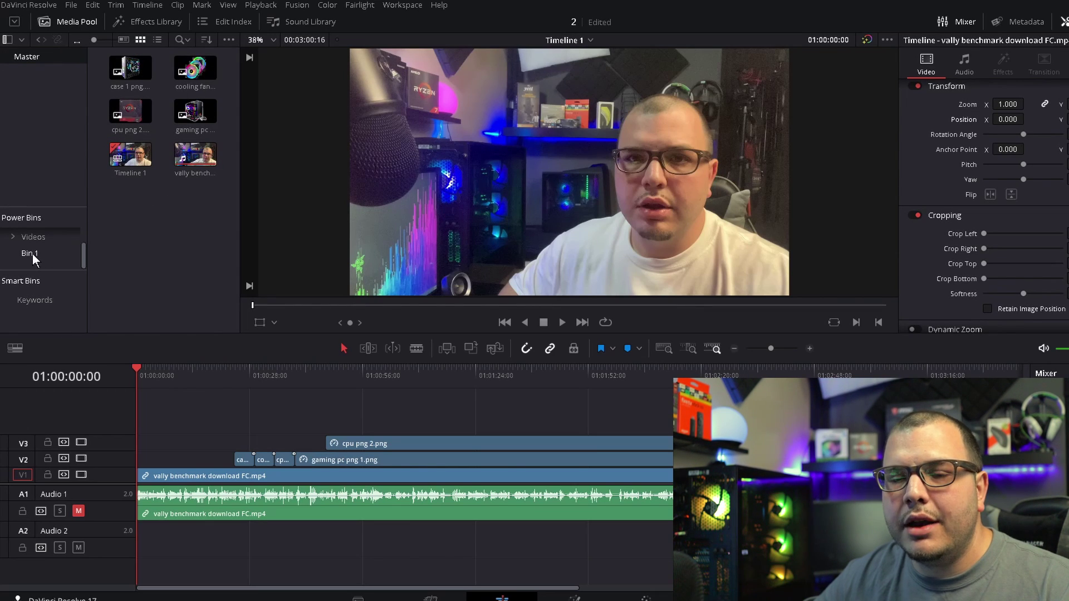
drag(201, 76, 42, 255)
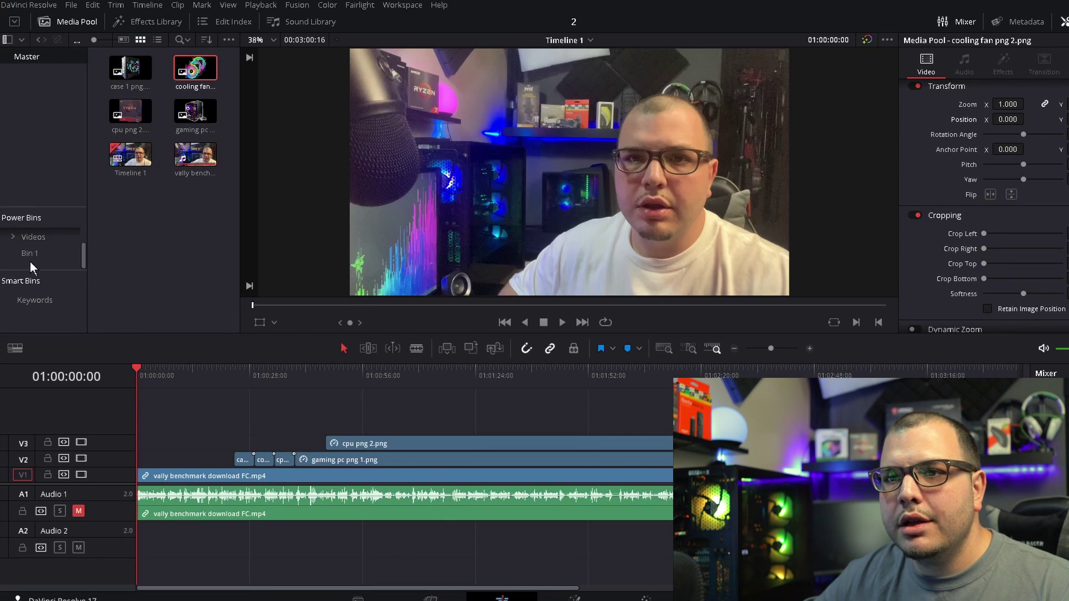
click(29, 253)
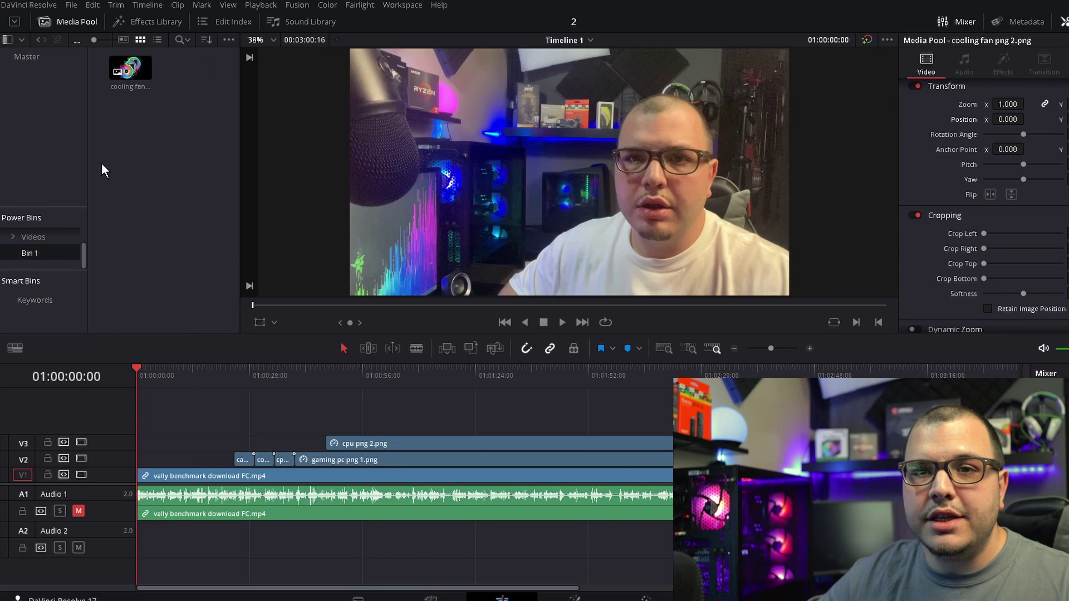
click(183, 230)
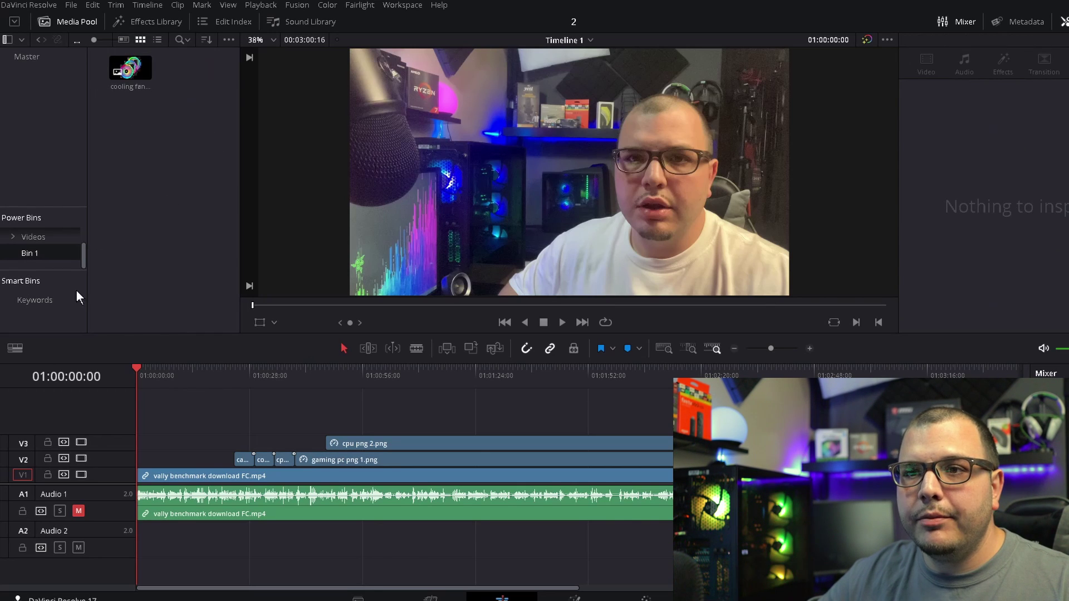
Step: Rename Power Bin 'Bin 1', keeping the name 'Bin 1', and refresh the Media Pool
double_click(25, 253)
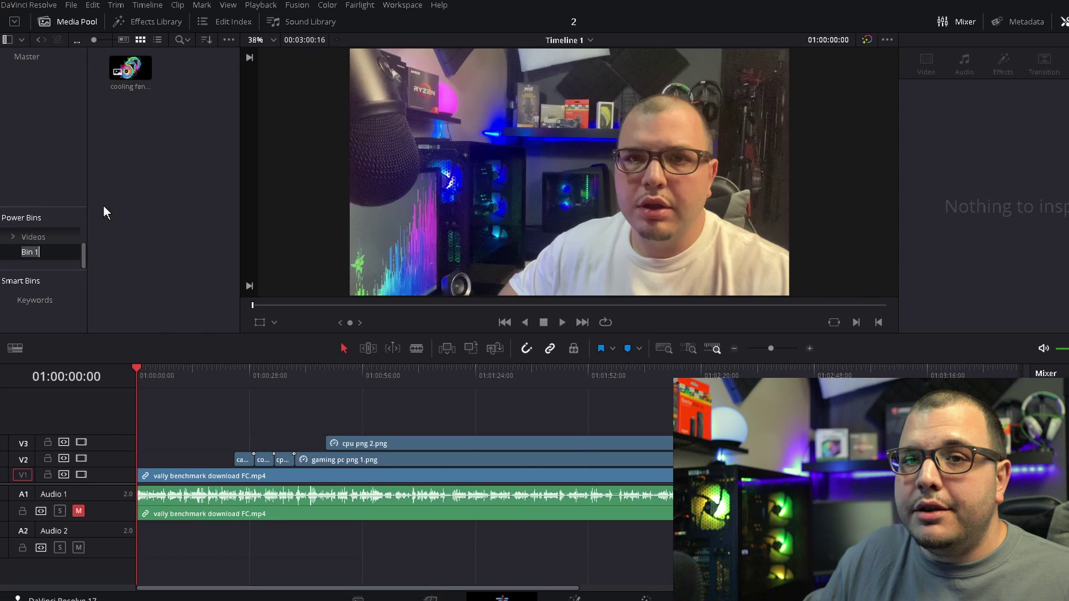
click(159, 270)
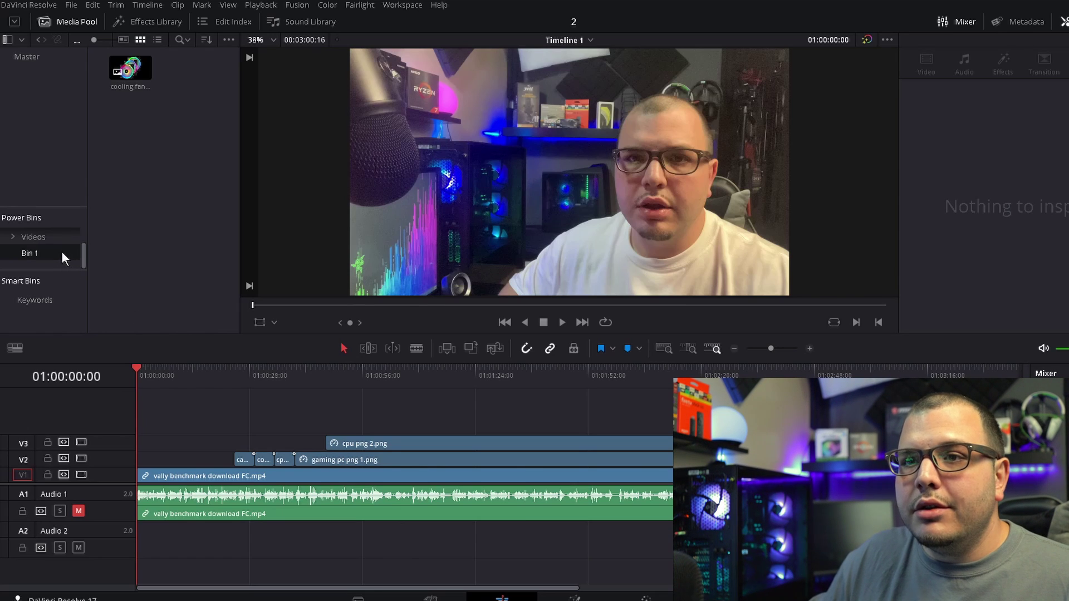
click(50, 21)
click(49, 21)
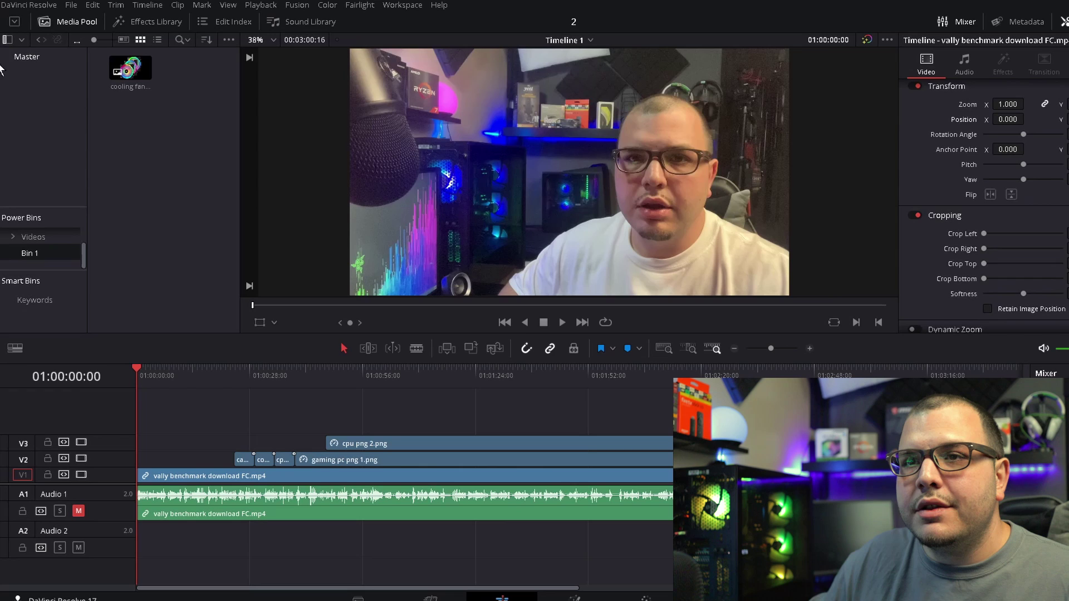
Step: Import the ST intro 1 clip from the misc effects folder into the Master bin
click(18, 55)
right_click(120, 207)
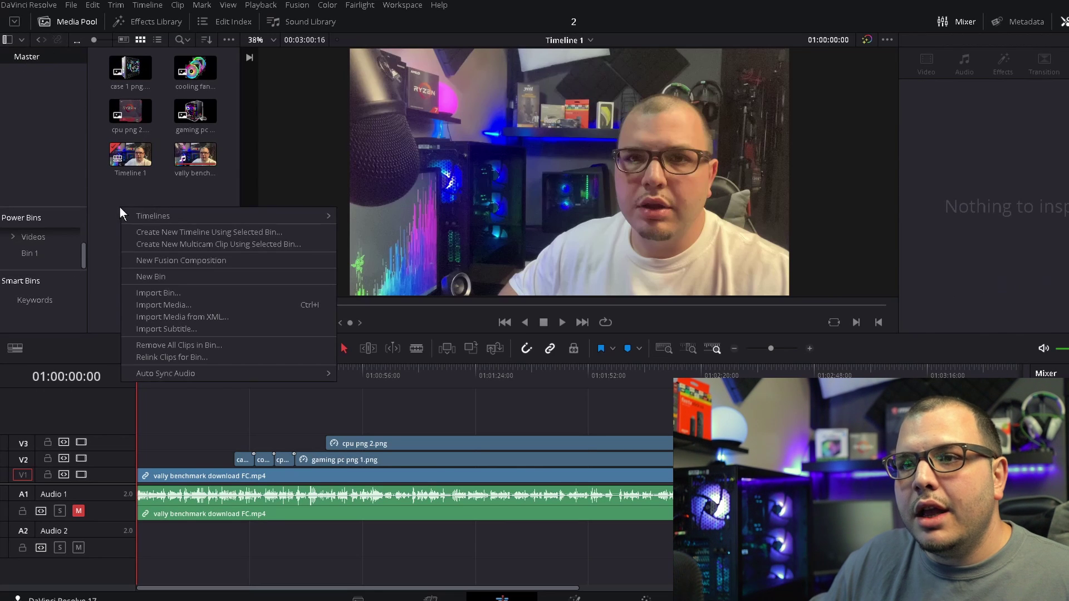
click(178, 305)
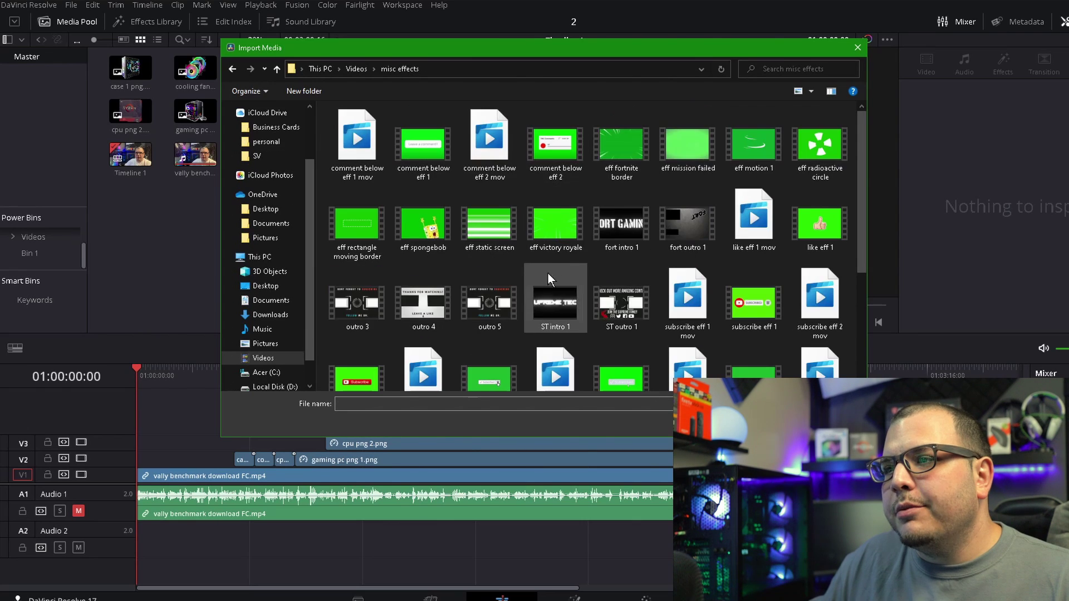
scroll(547, 272, down, 3)
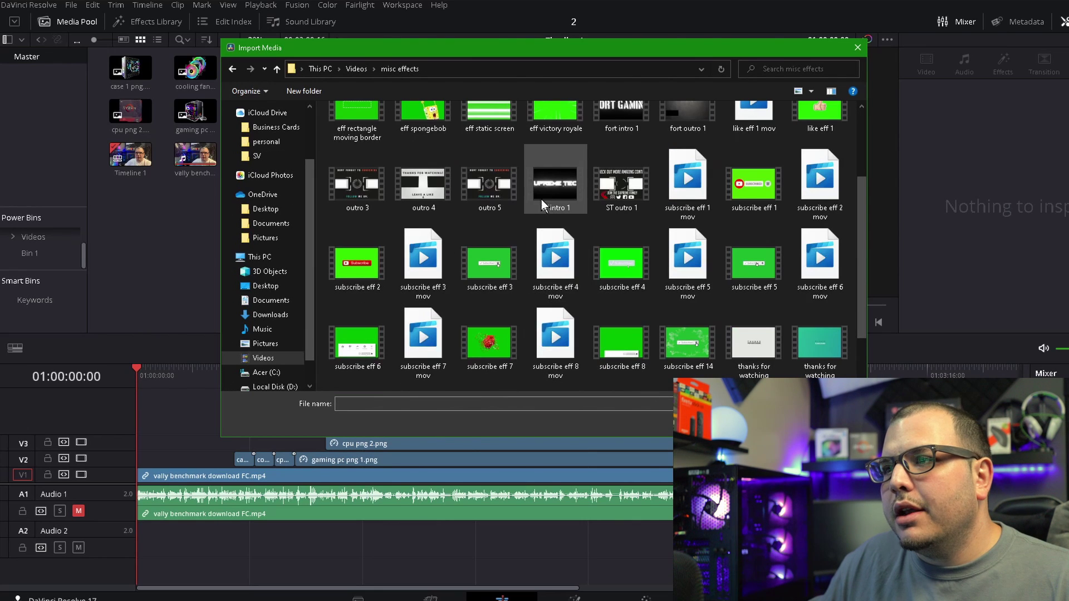
double_click(554, 181)
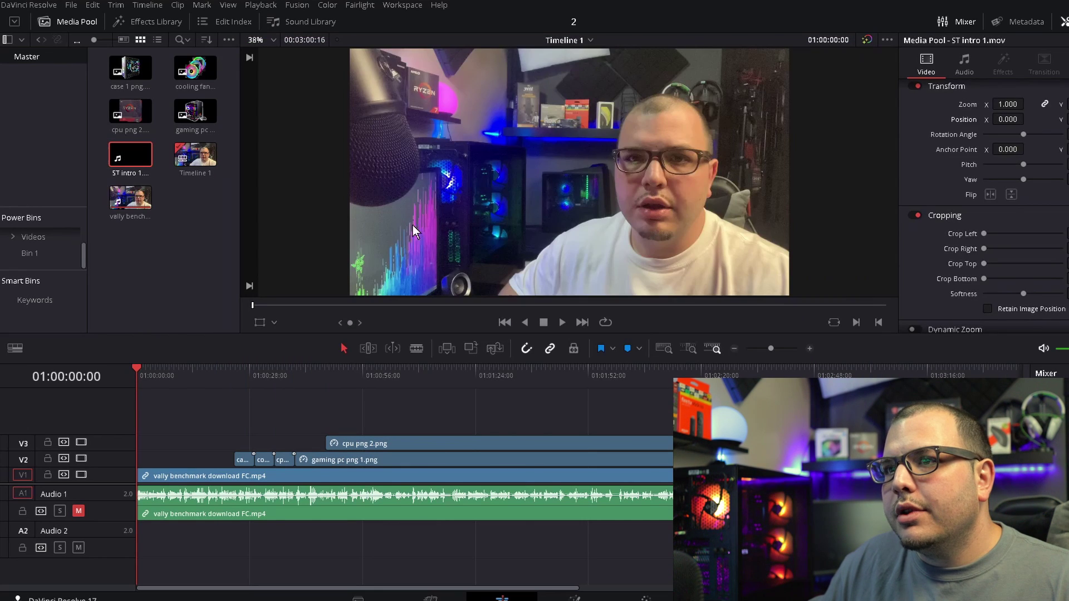
Step: Import the outro 5 clip into the Media Pool
right_click(136, 241)
click(118, 245)
right_click(119, 244)
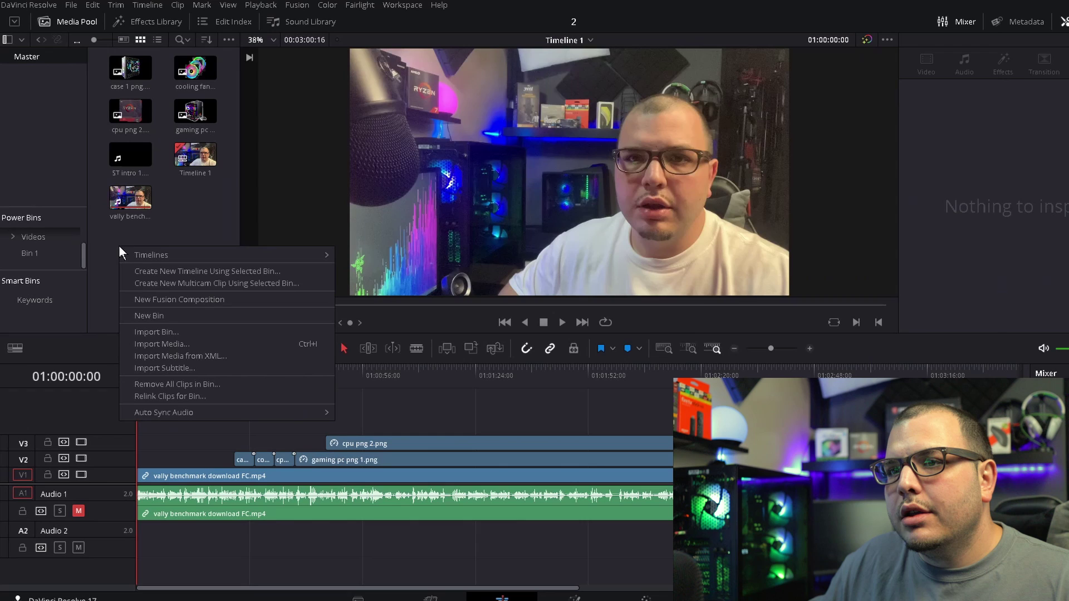
click(178, 344)
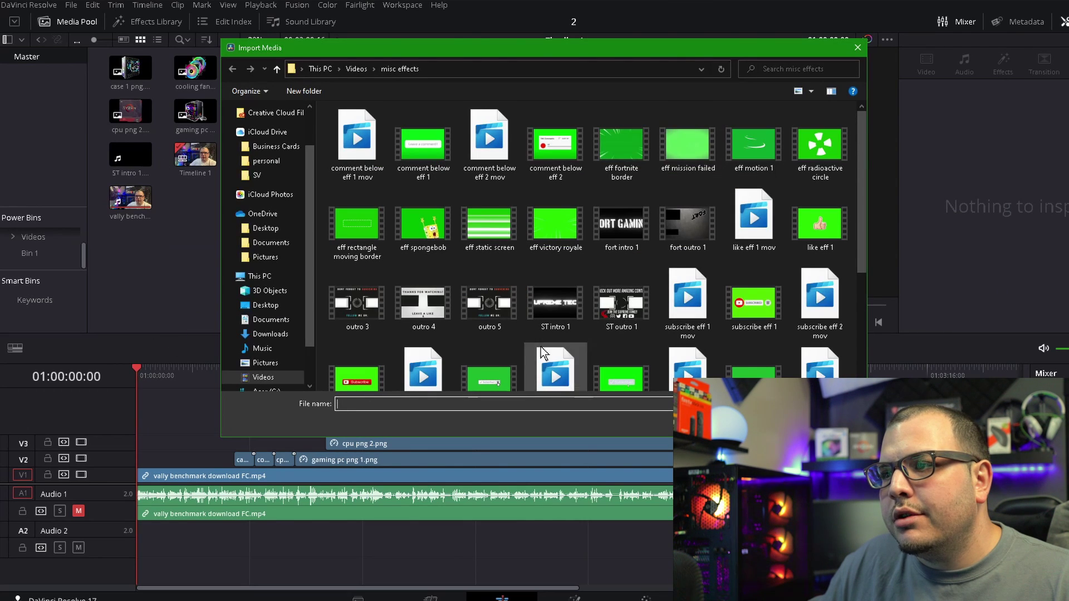
double_click(465, 295)
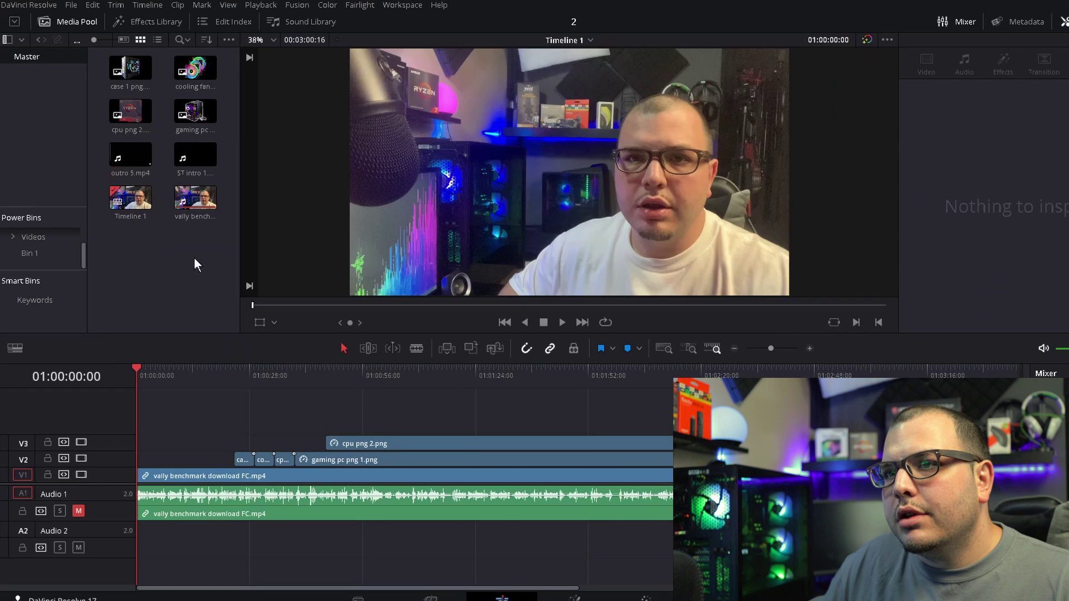
Step: Import the subscribe eff 7 clip into the Media Pool
right_click(175, 265)
click(241, 364)
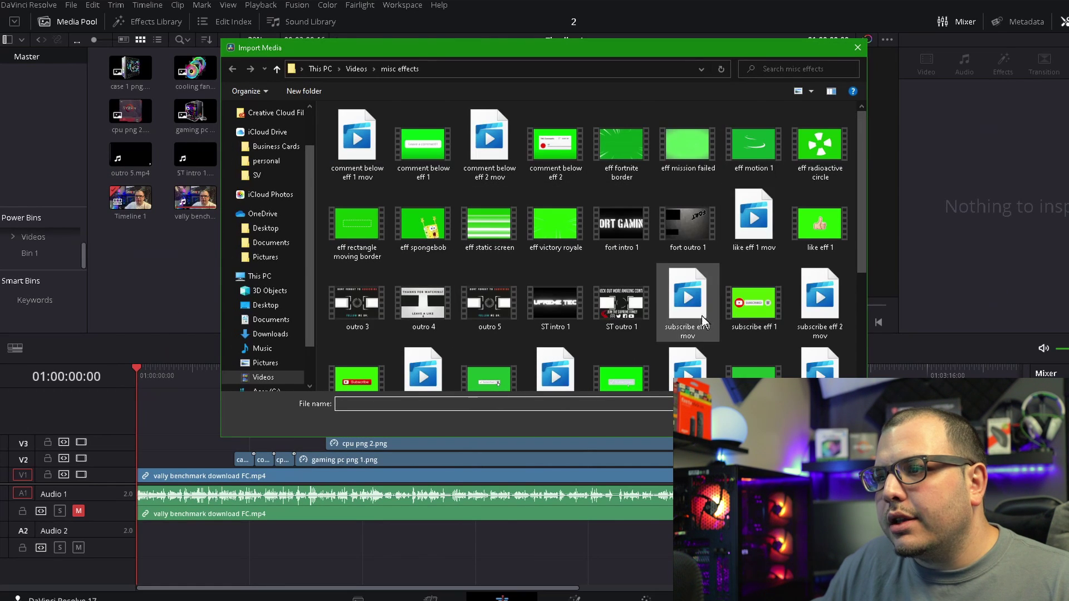
scroll(674, 331, down, 2)
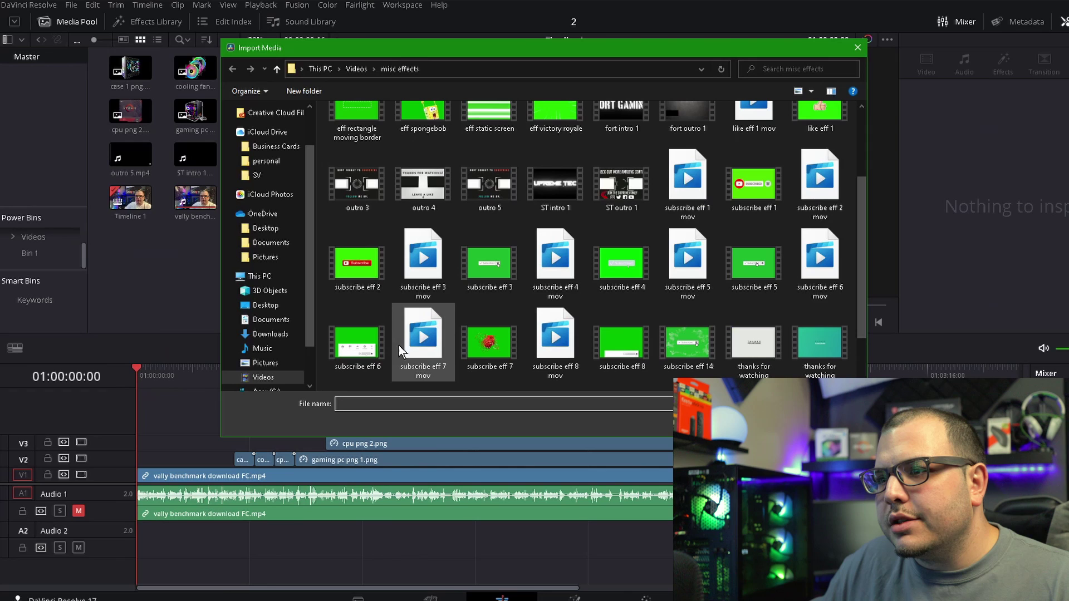
double_click(504, 340)
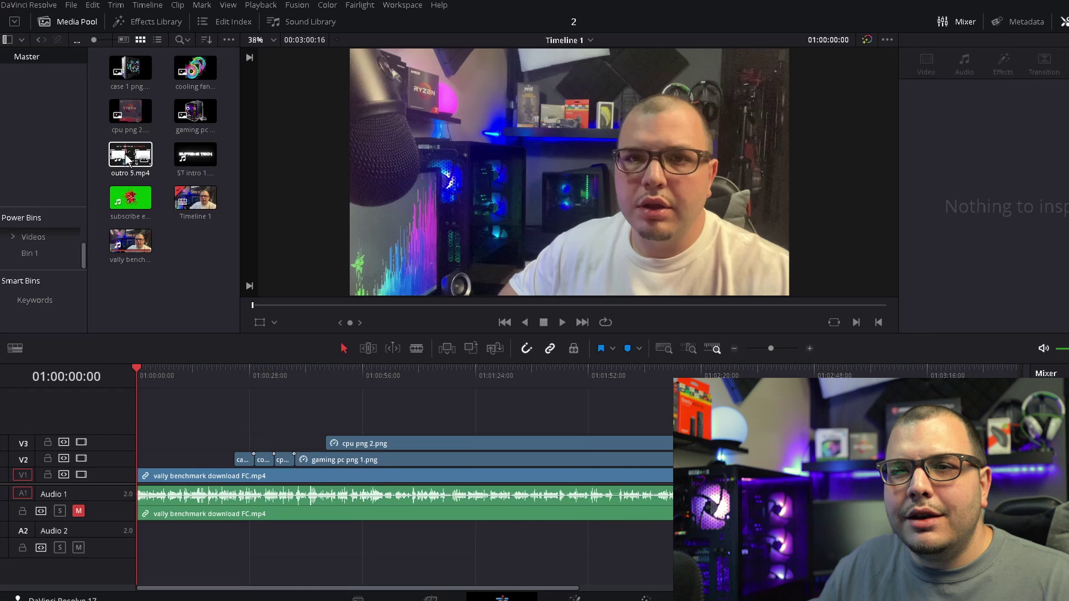
Step: Move outro 5.mp4, ST intro 1 and subscribe eff 7 into Bin 1 and view its contents
drag(132, 161, 61, 254)
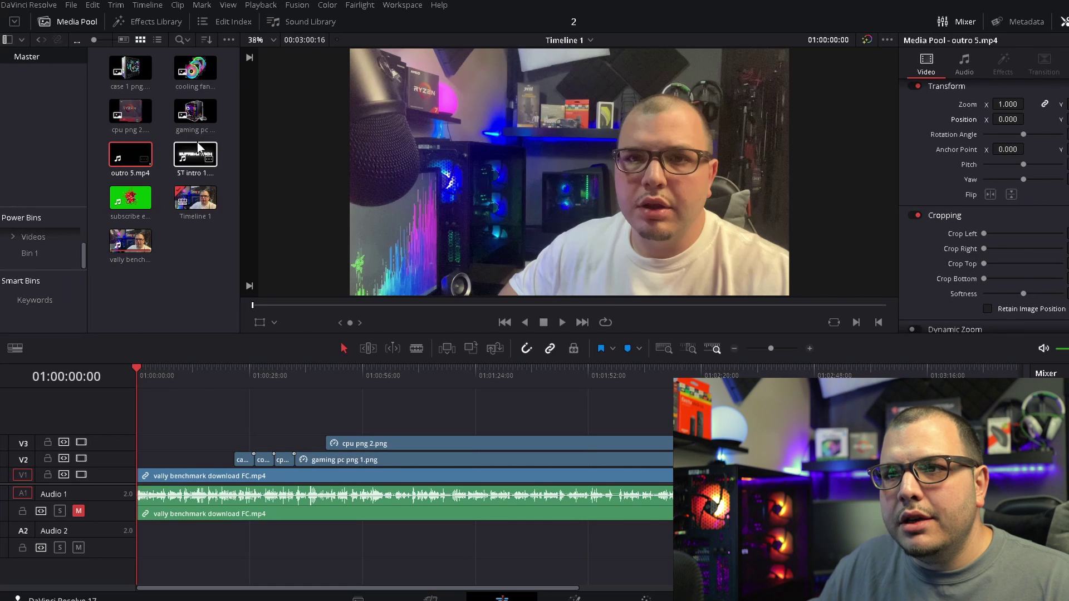
drag(197, 146, 45, 253)
drag(130, 197, 31, 254)
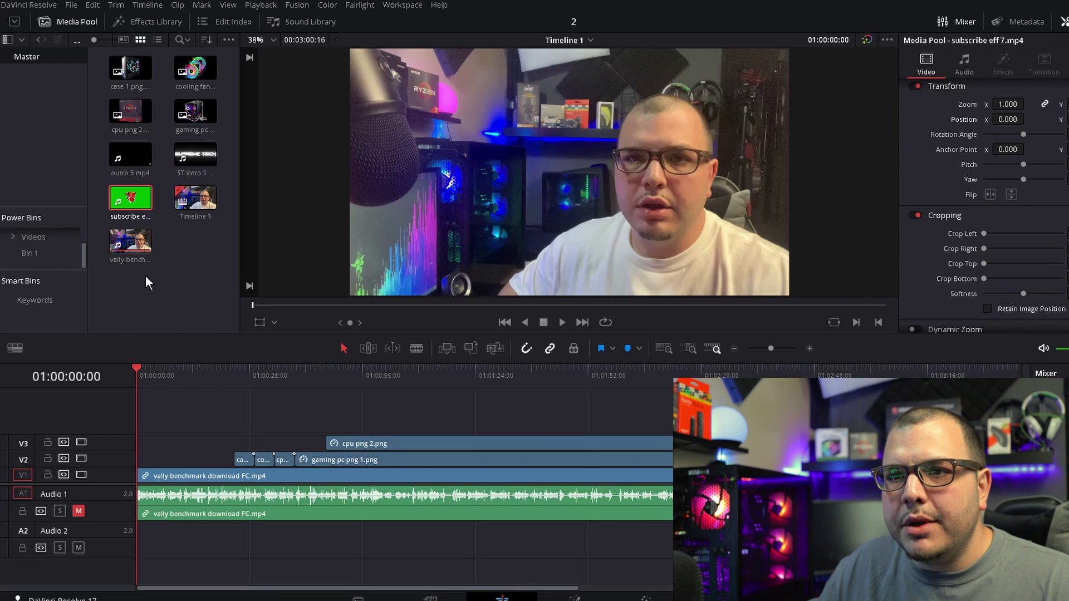
click(36, 253)
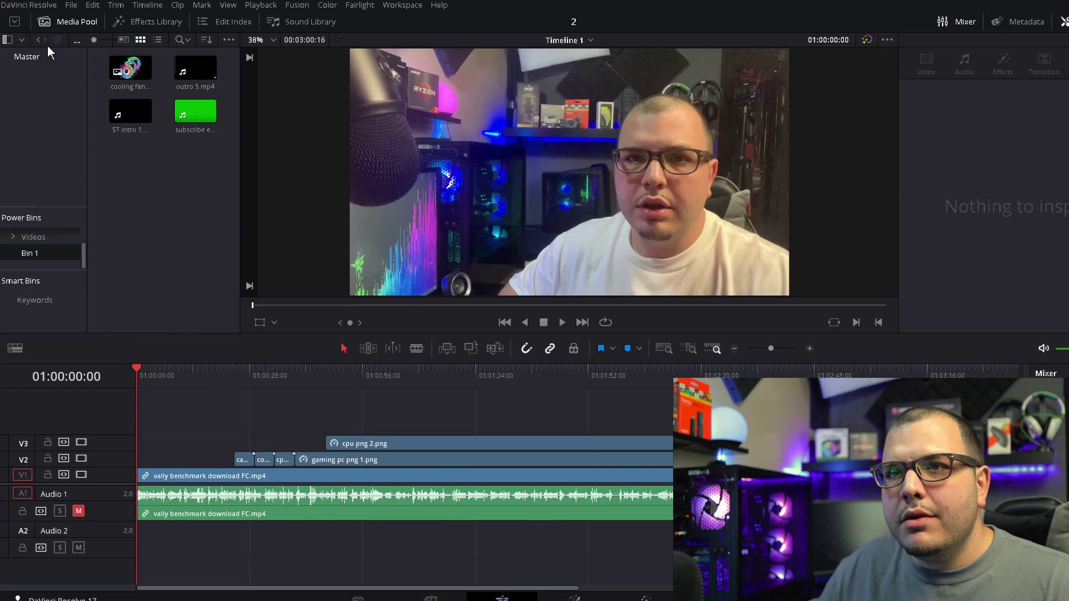
Step: Select the six Master bin clips and remove them with Remove Selected Clips
click(26, 56)
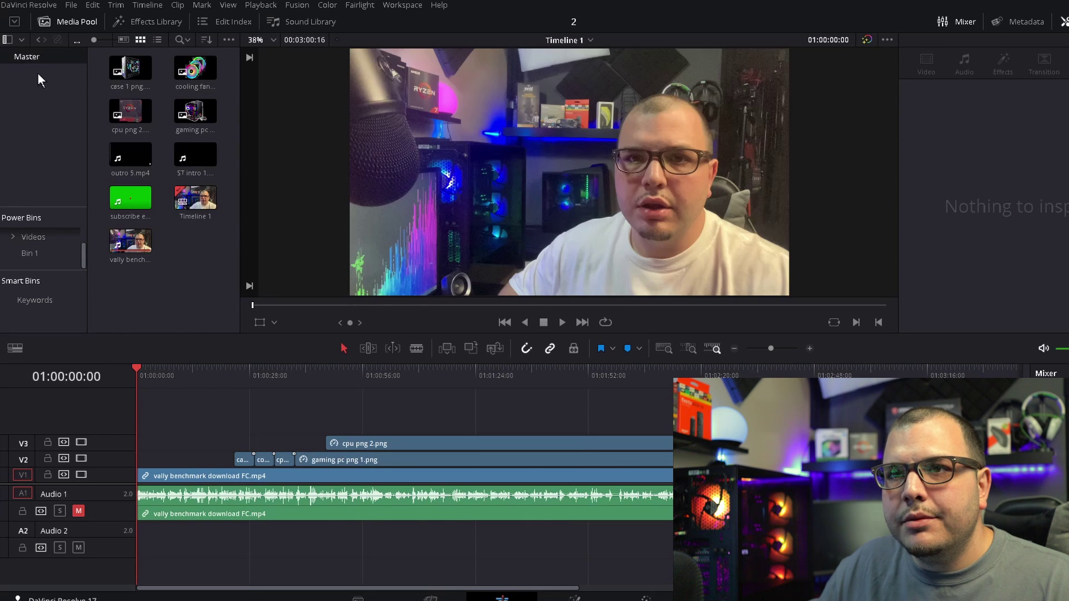
drag(226, 143, 114, 59)
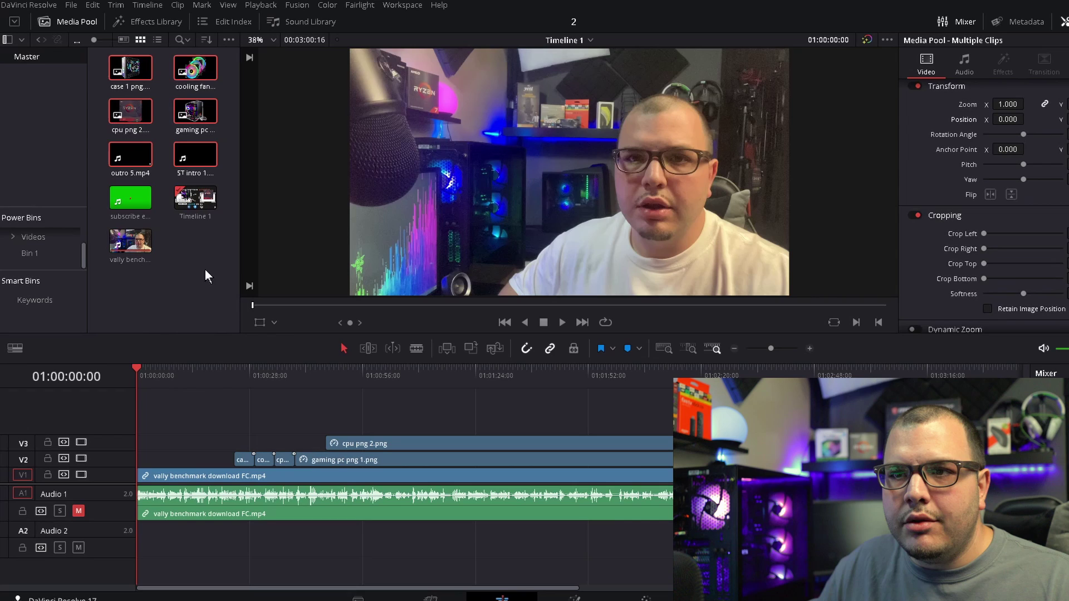
right_click(119, 204)
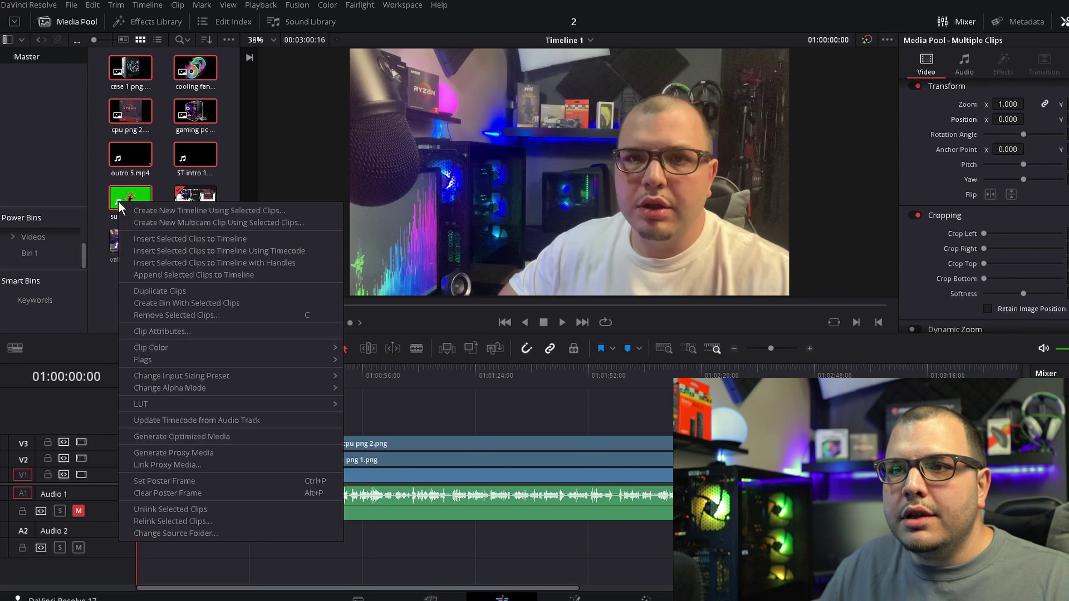
click(190, 314)
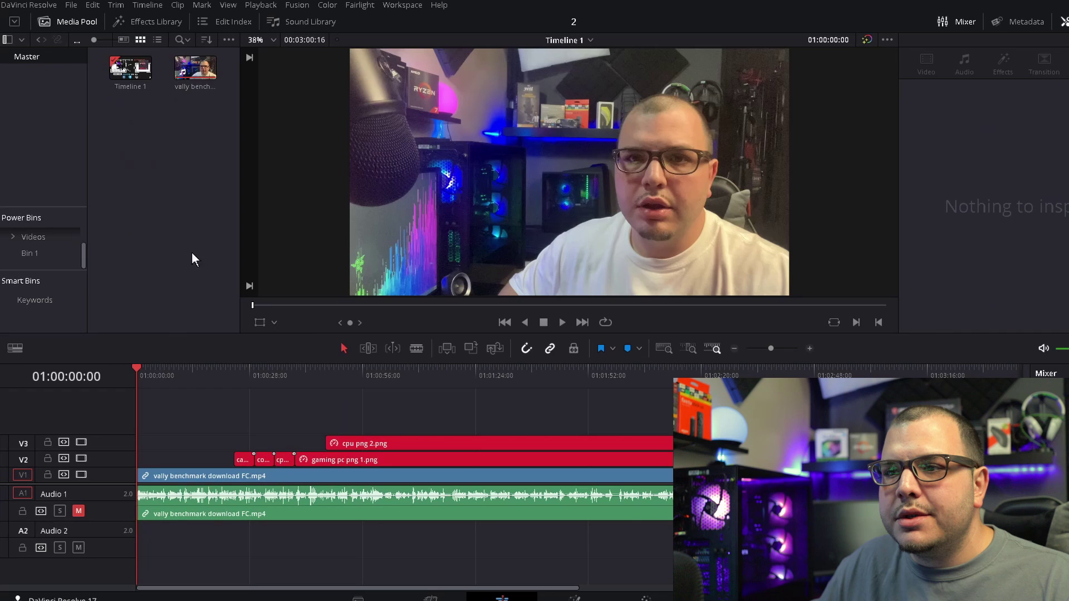
Step: Delete the offline clips on tracks V2 and V3
drag(223, 415, 567, 462)
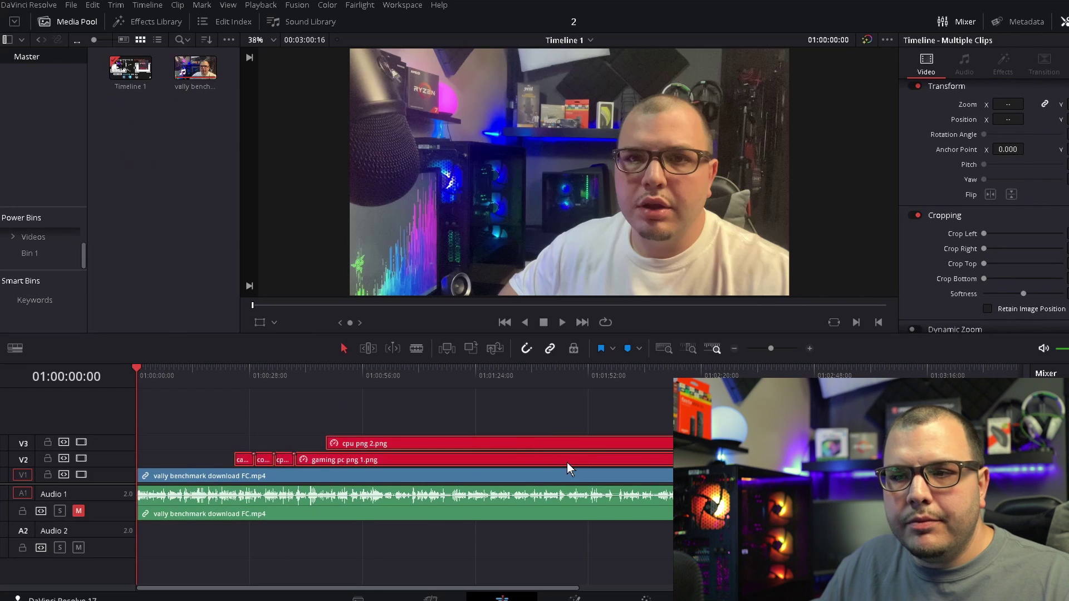
key(Delete)
click(152, 128)
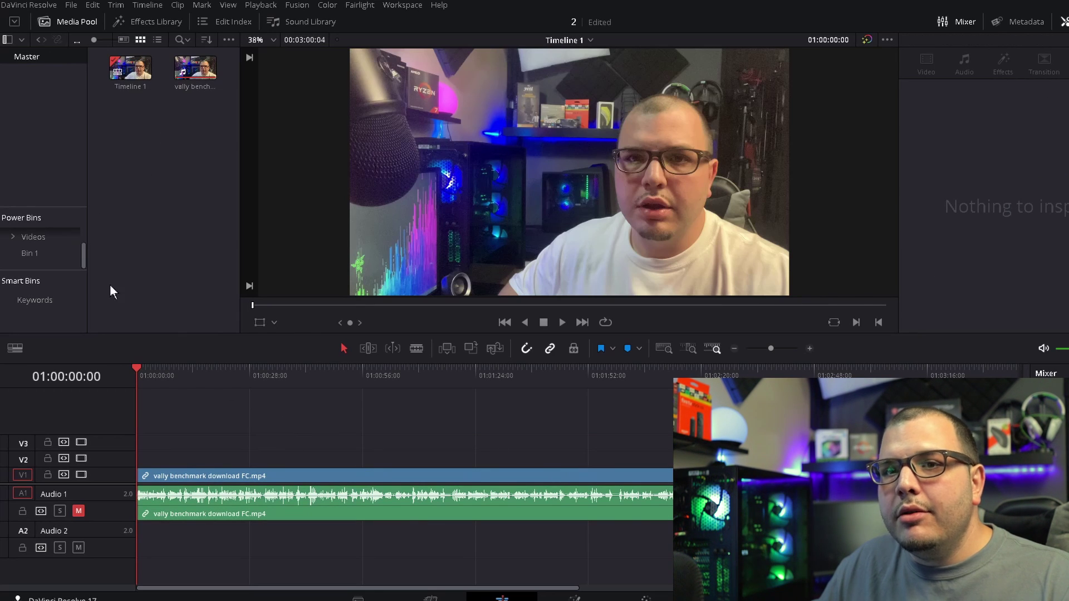
Step: Save the project, place ST intro 1 from Bin 1 near the timeline start, and preview it
key(ctrl+s)
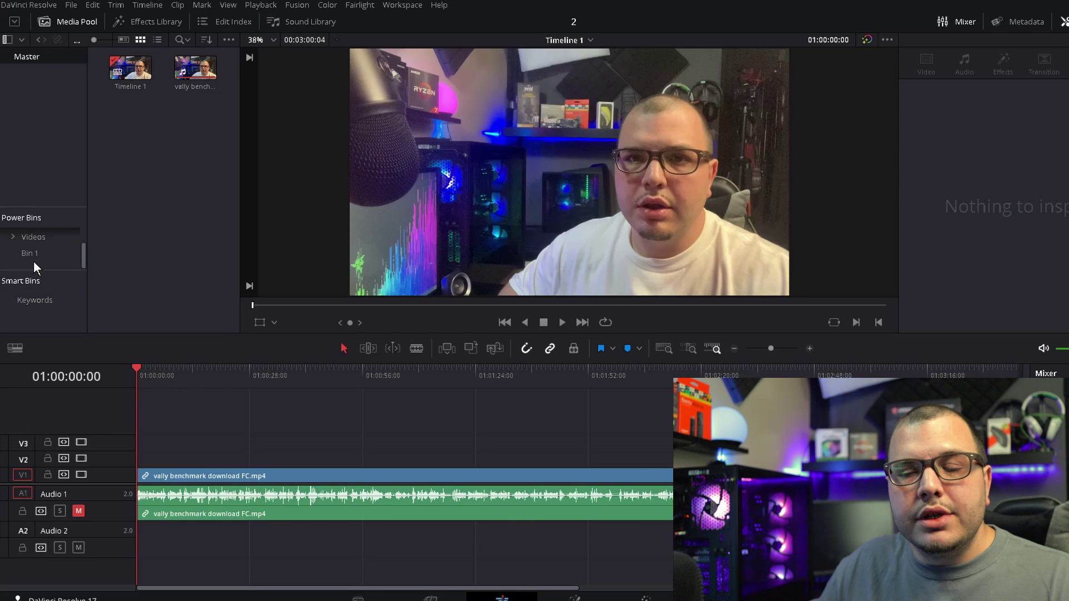
click(39, 254)
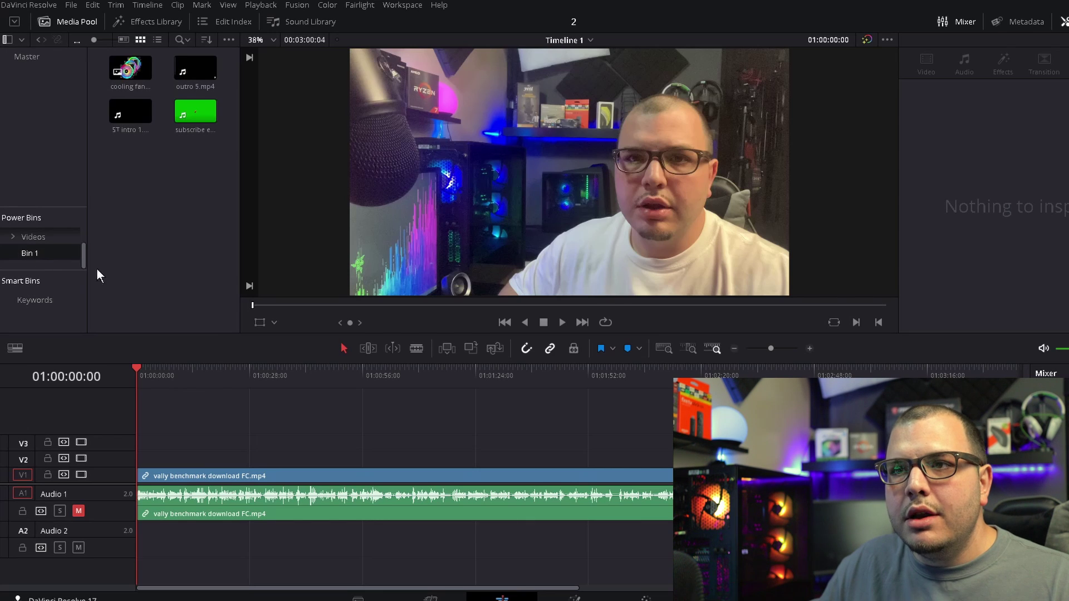
click(119, 115)
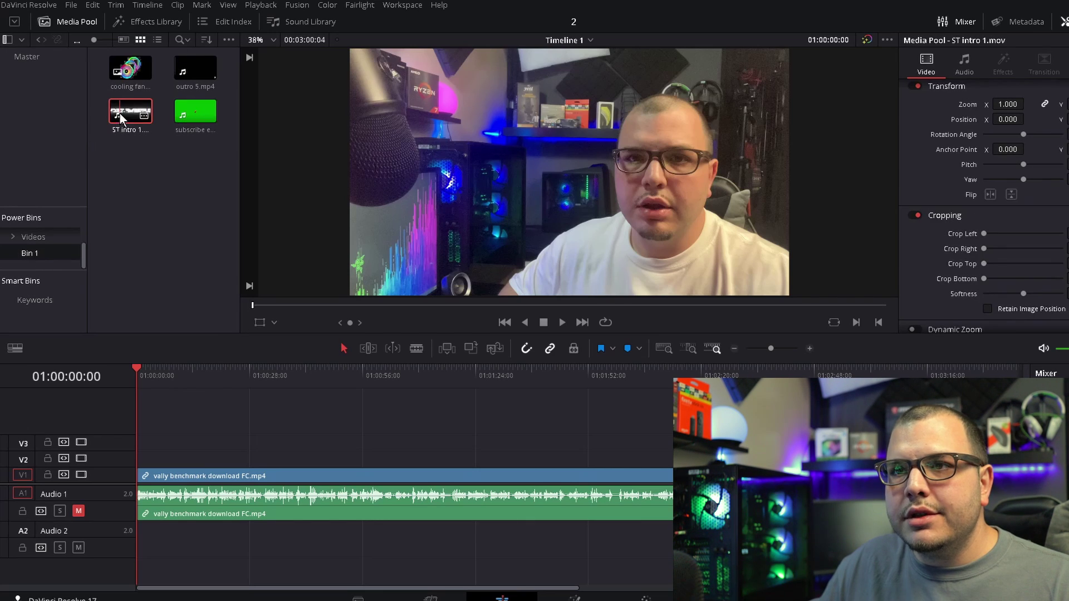
drag(120, 112, 181, 449)
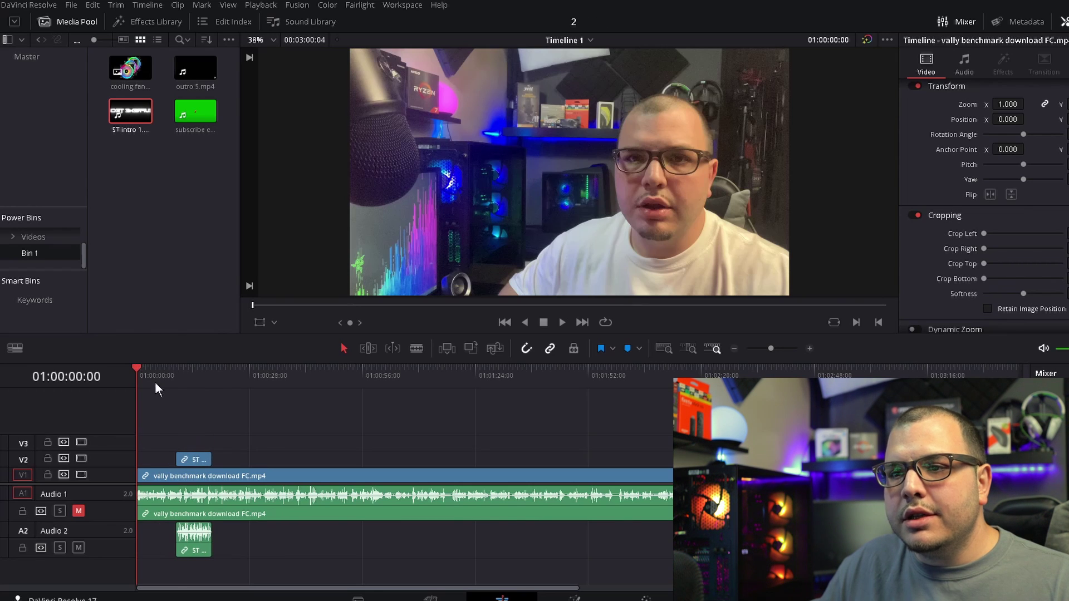
drag(155, 382, 173, 385)
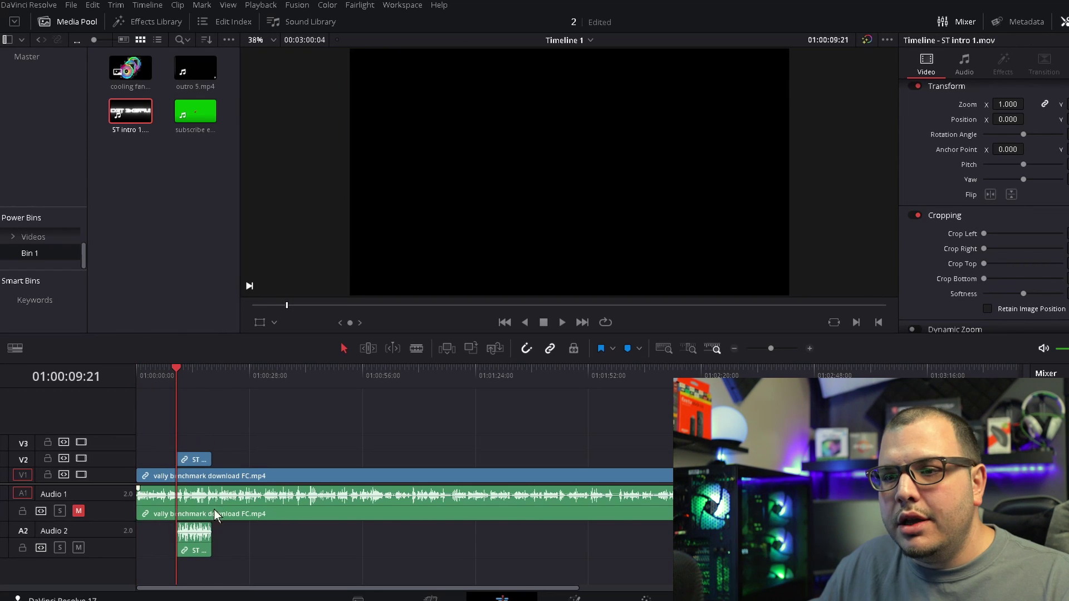
key(space)
click(195, 378)
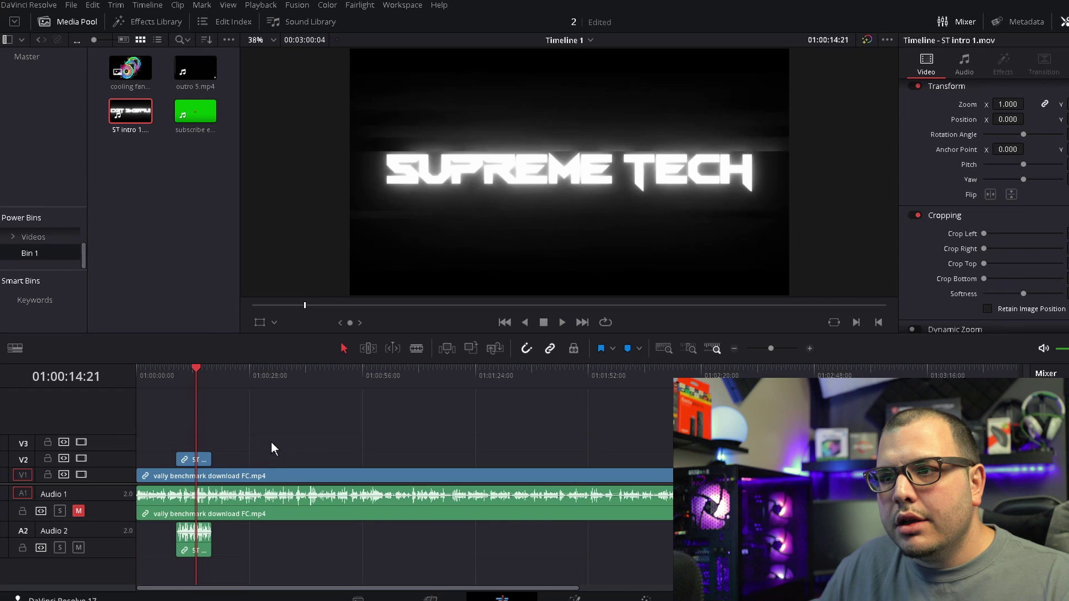
Step: Place subscribe eff 7 on V2 and A2, mute Audio 2, and play it back
click(195, 68)
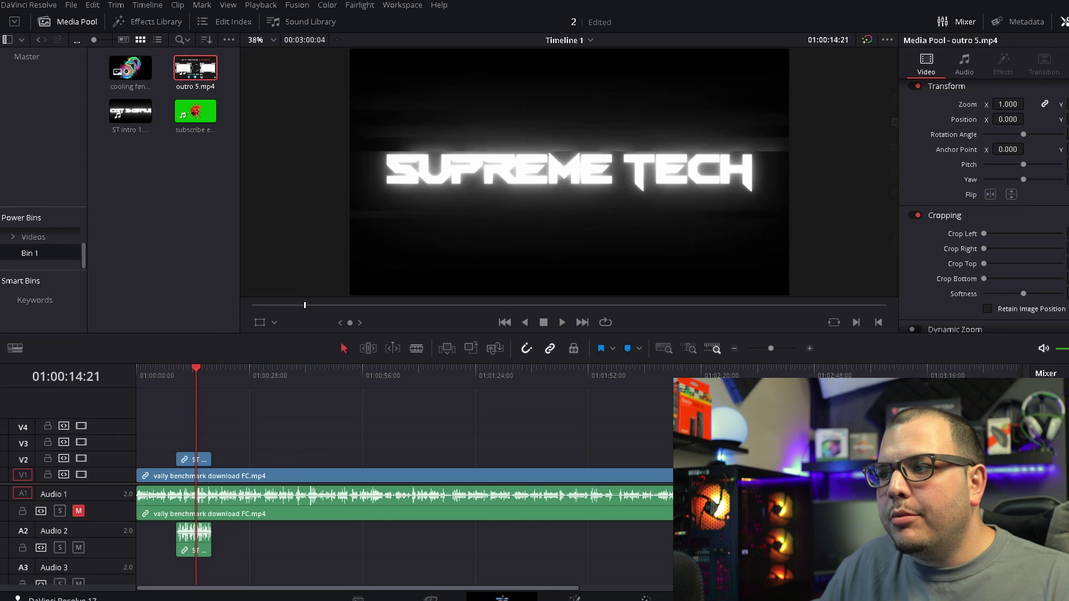
key(q)
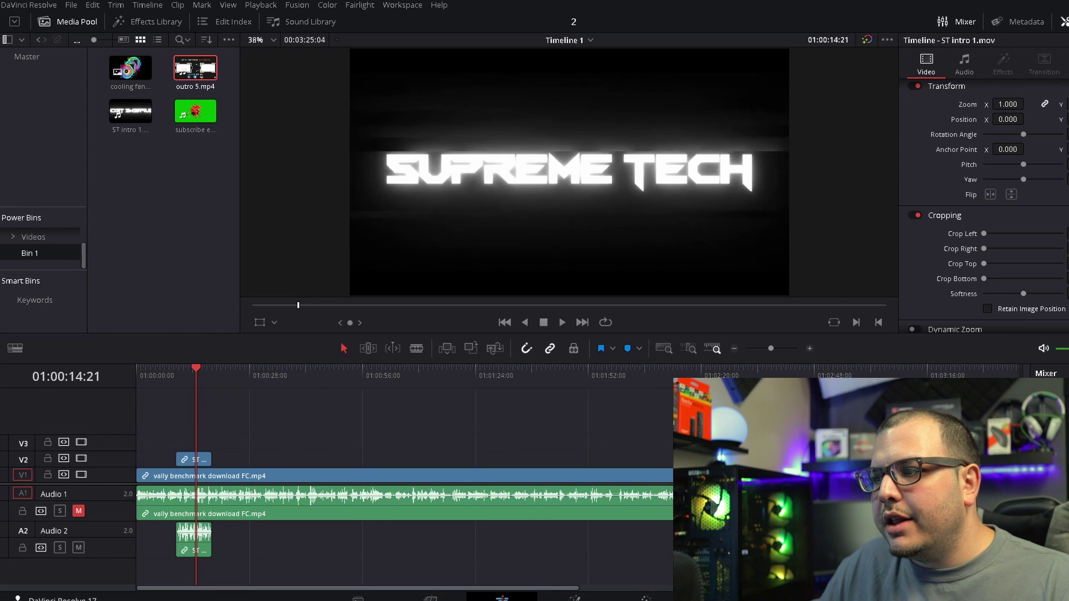
click(167, 231)
drag(195, 111, 465, 473)
click(441, 372)
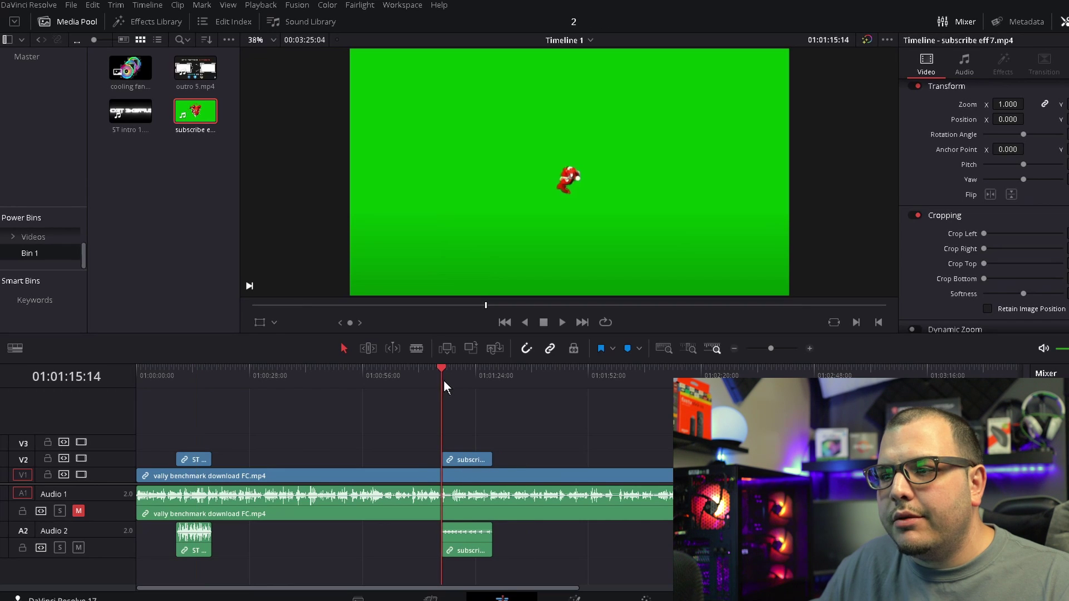
click(79, 548)
key(space)
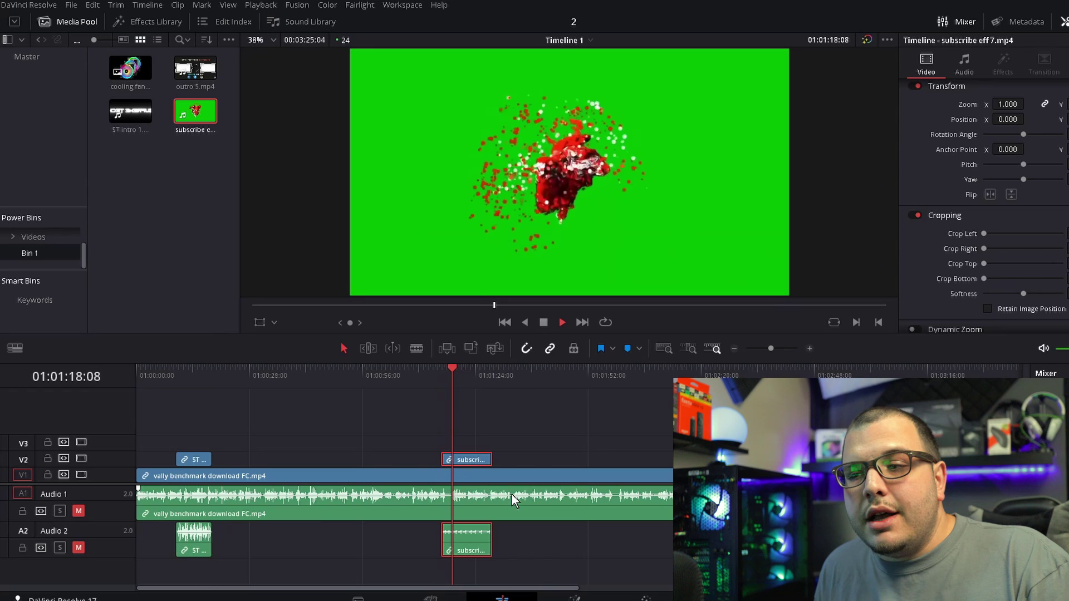
key(space)
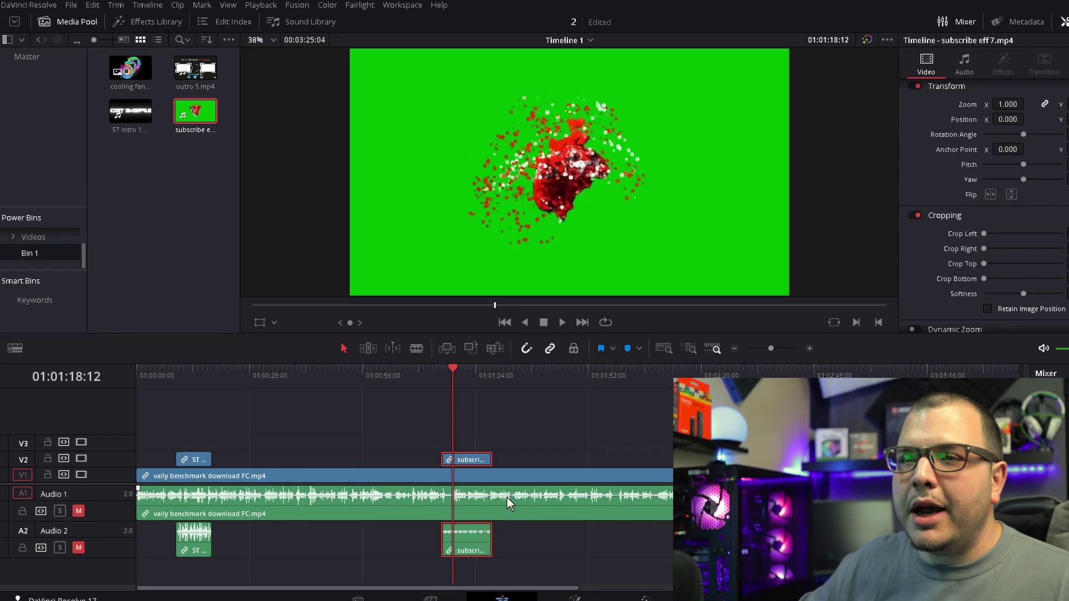
click(160, 199)
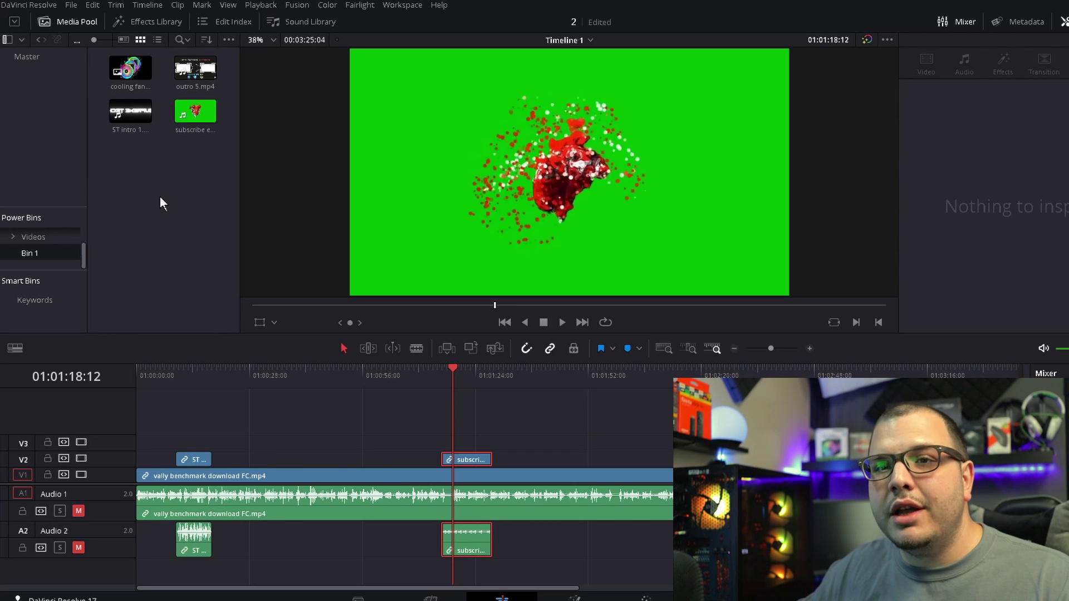